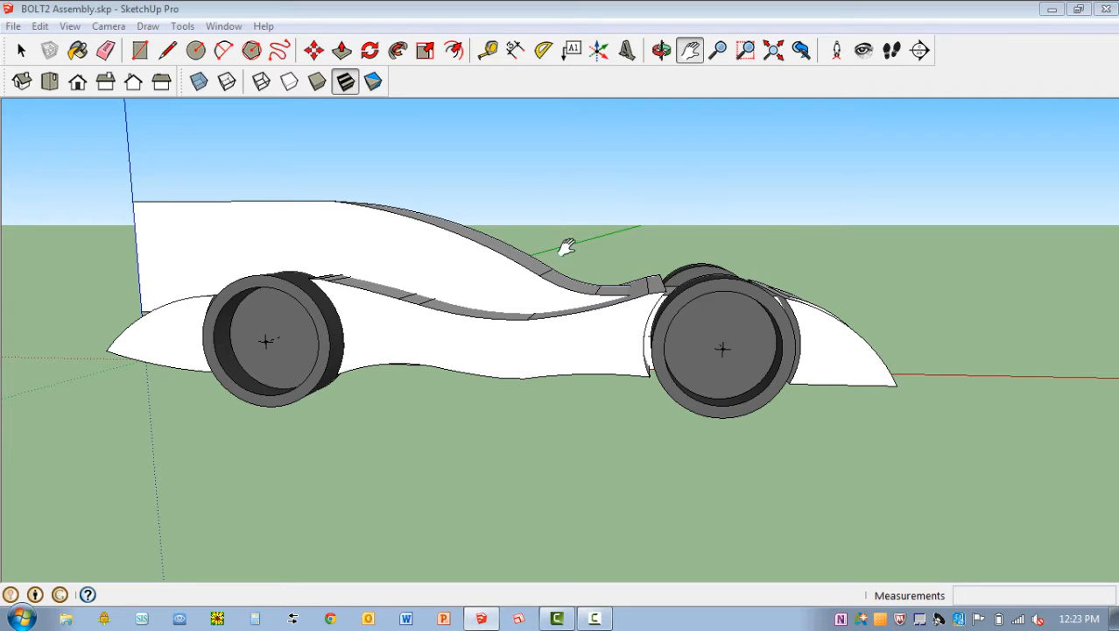
# - Show the car assembly in the isometric standard view, centre it in the window, and save the model
pyautogui.moveTo(760, 198); pyautogui.dragTo(589, 242, button='middle')
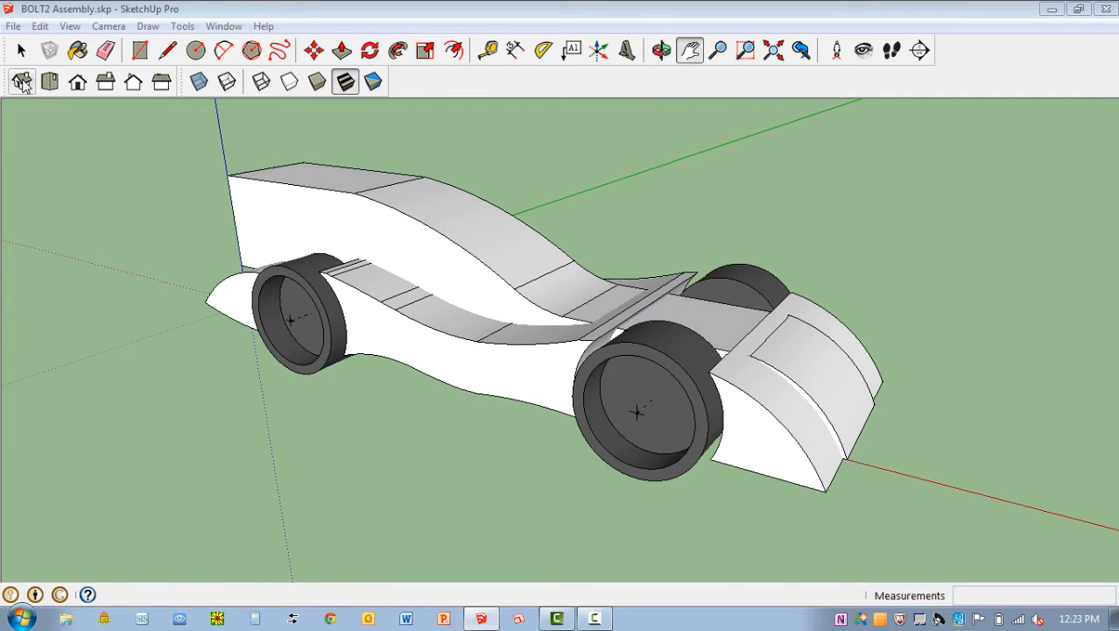
pyautogui.click(22, 81)
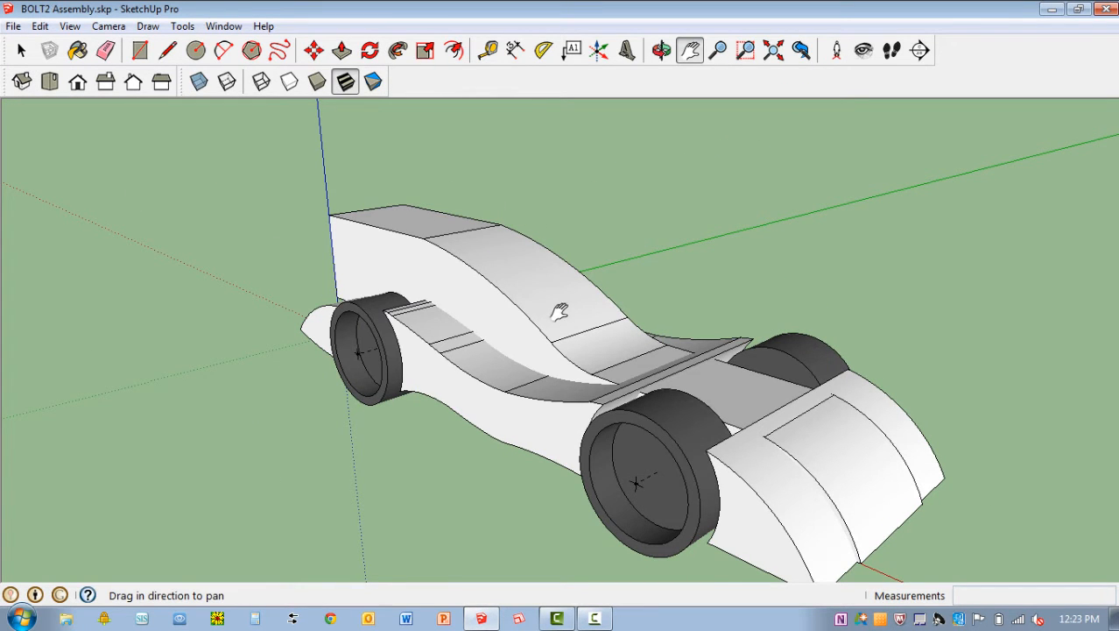
pyautogui.moveTo(576, 330); pyautogui.dragTo(505, 280)
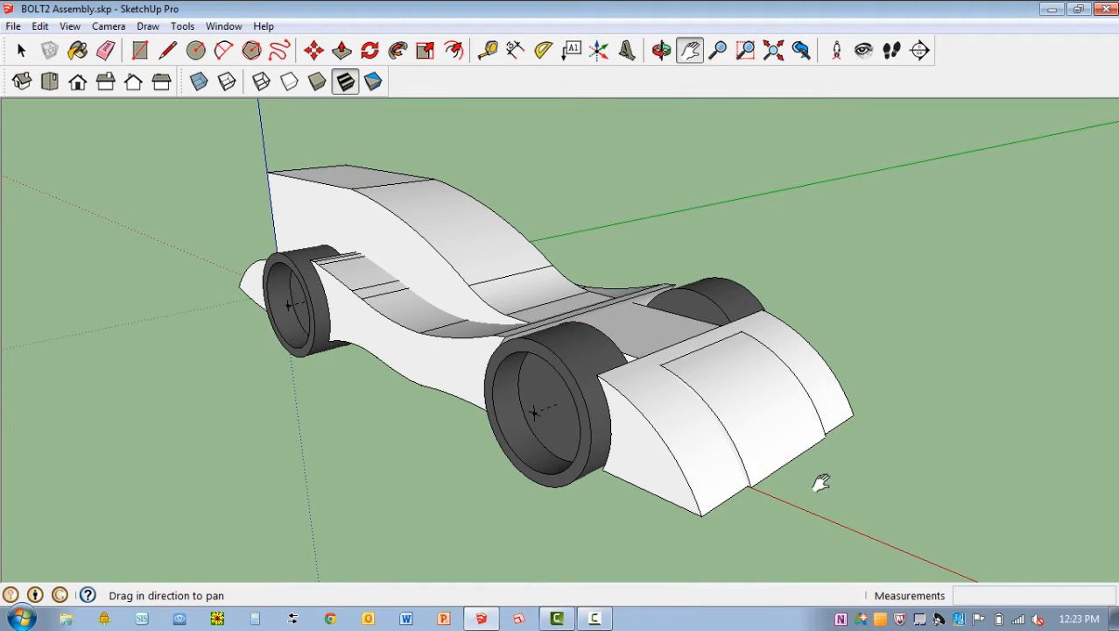
pyautogui.click(15, 26)
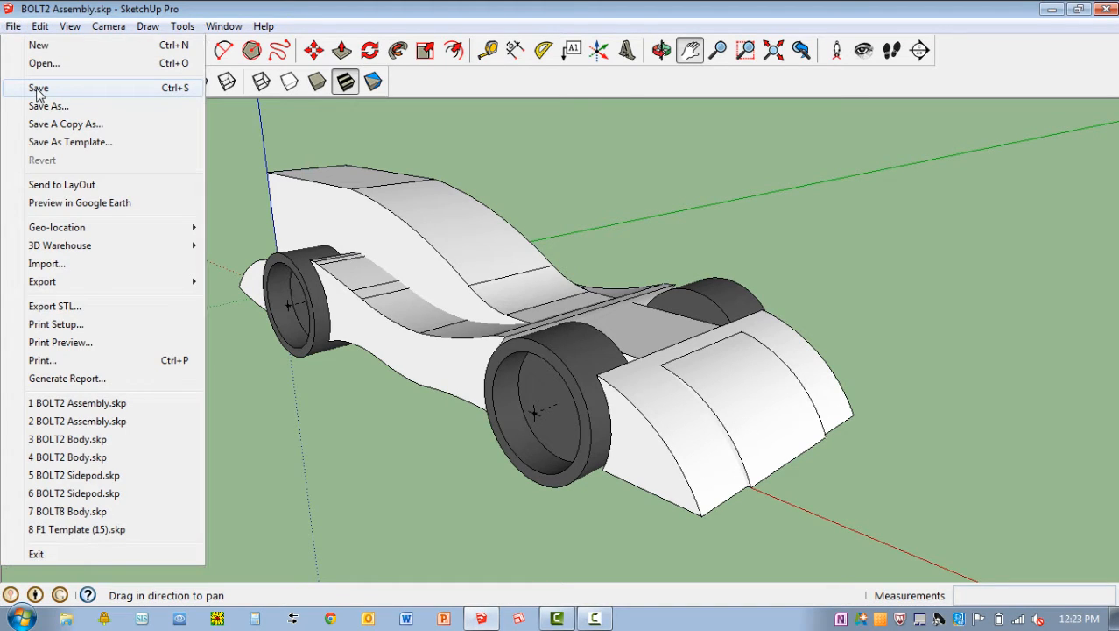
pyautogui.click(38, 89)
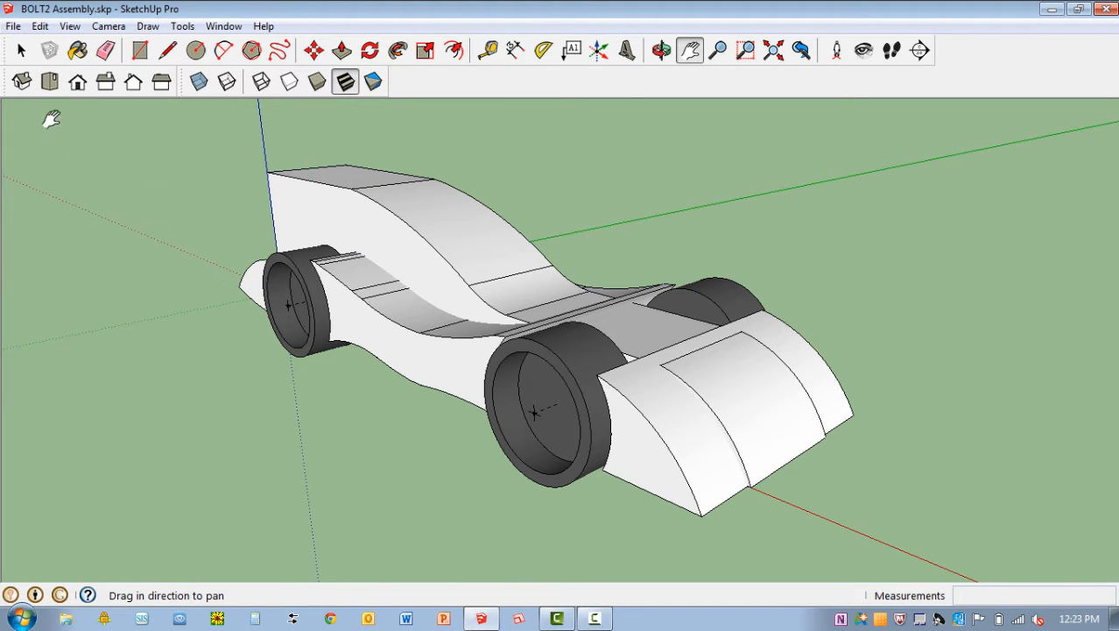
pyautogui.click(14, 27)
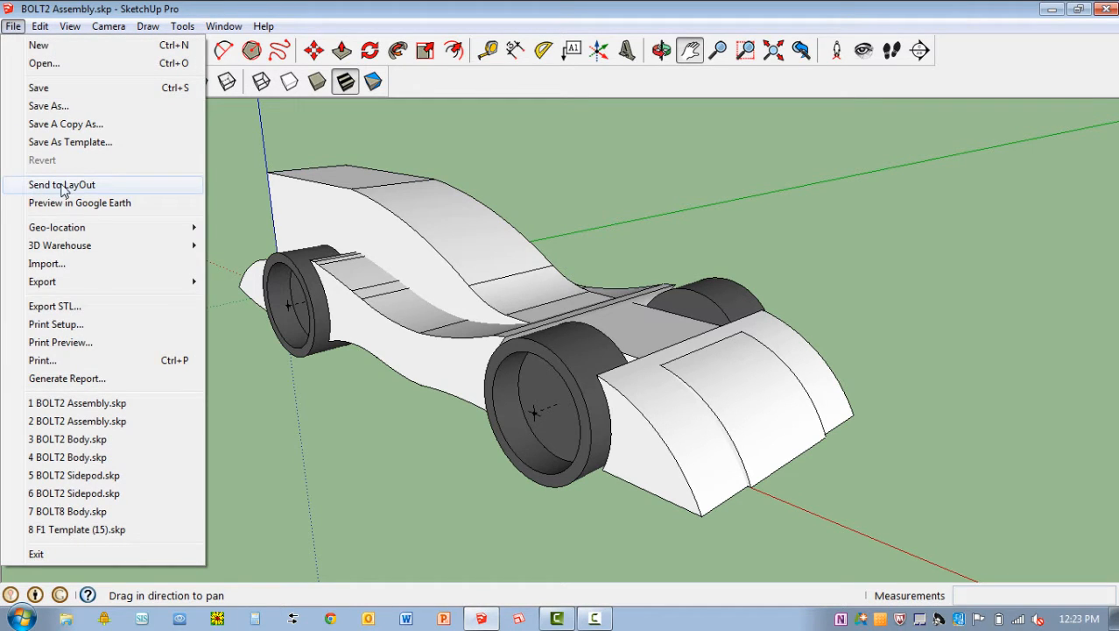
pyautogui.click(173, 11)
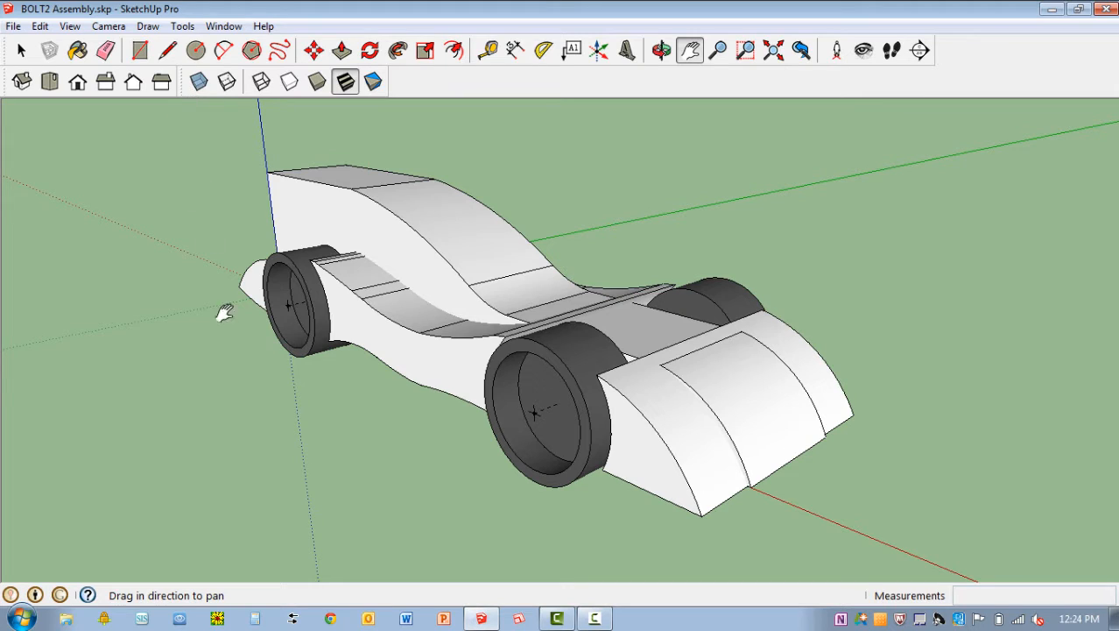
# - Switch to LayOut and create a new document from the Letter Landscape plain paper template
pyautogui.click(517, 619)
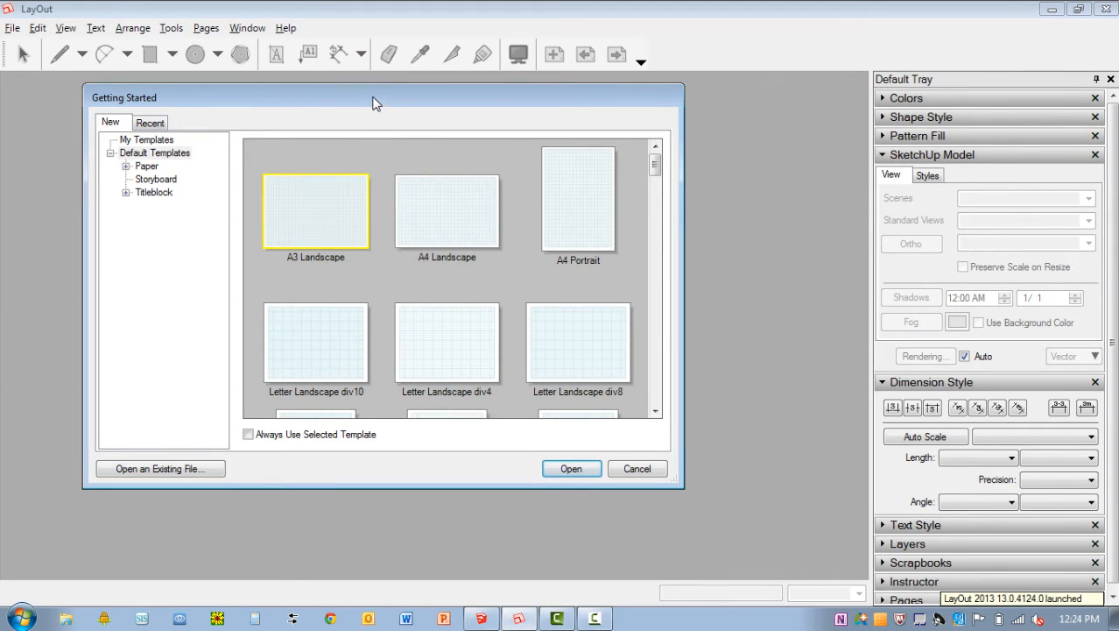
pyautogui.moveTo(373, 103); pyautogui.dragTo(451, 121)
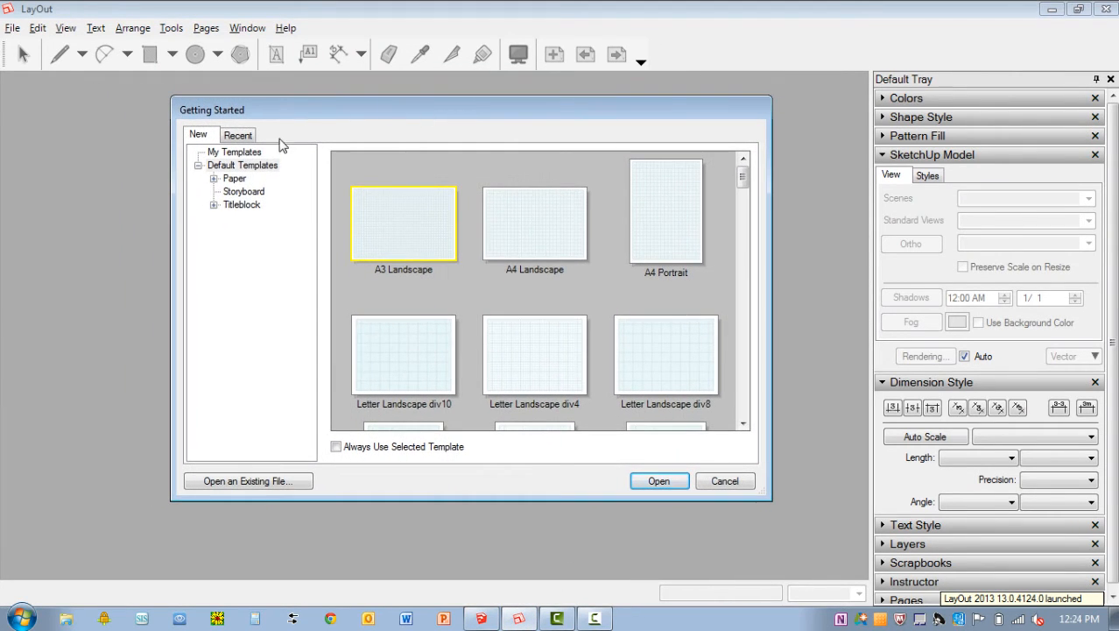
pyautogui.click(198, 166)
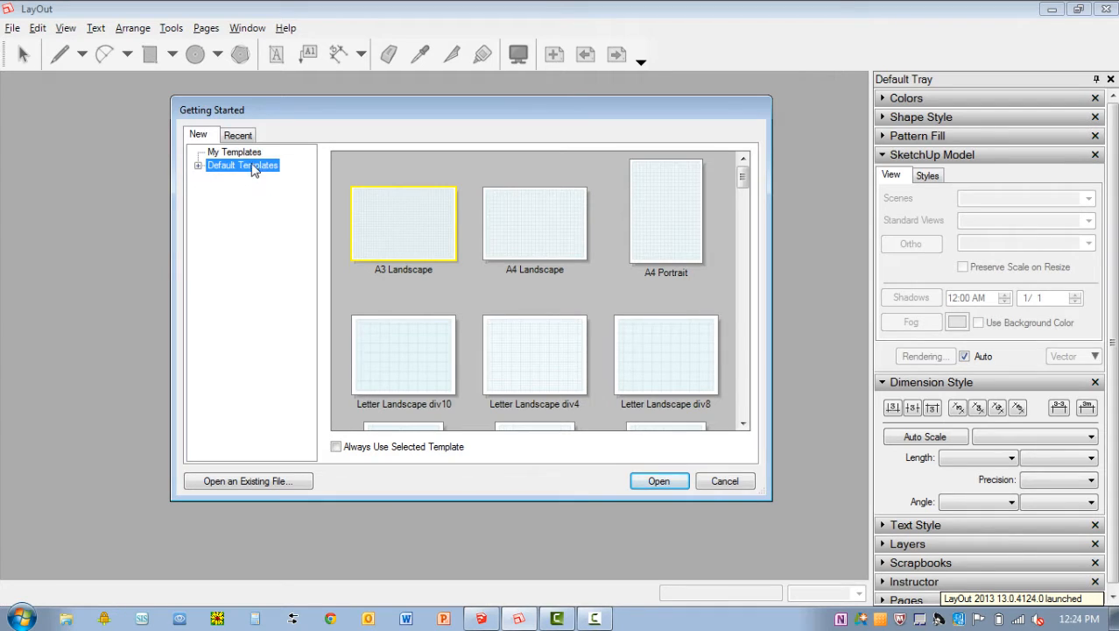
pyautogui.click(198, 166)
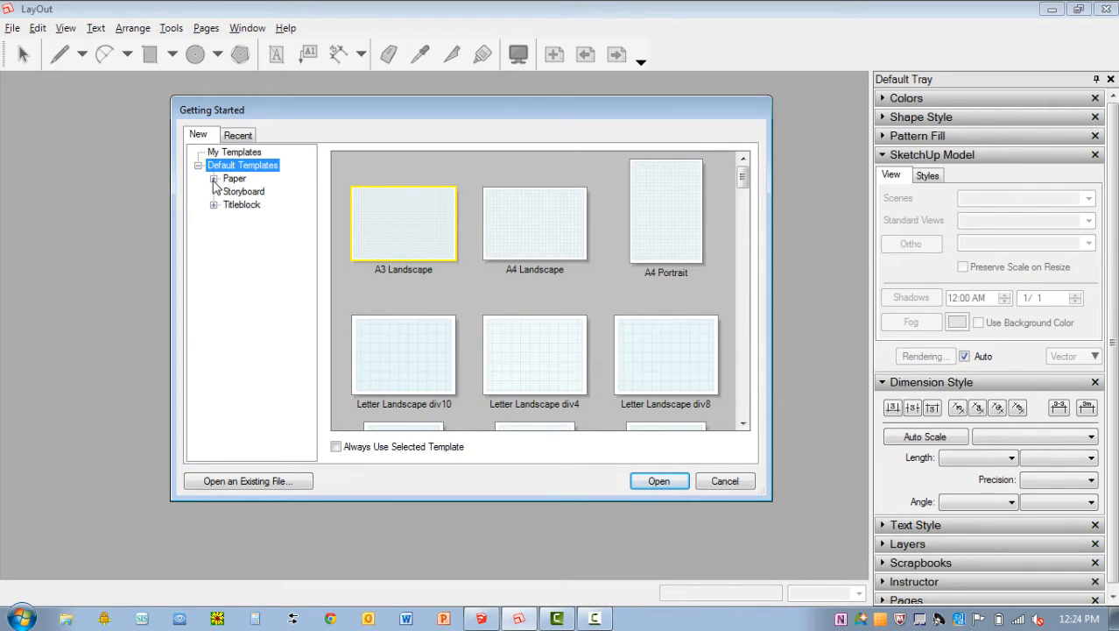
pyautogui.click(214, 179)
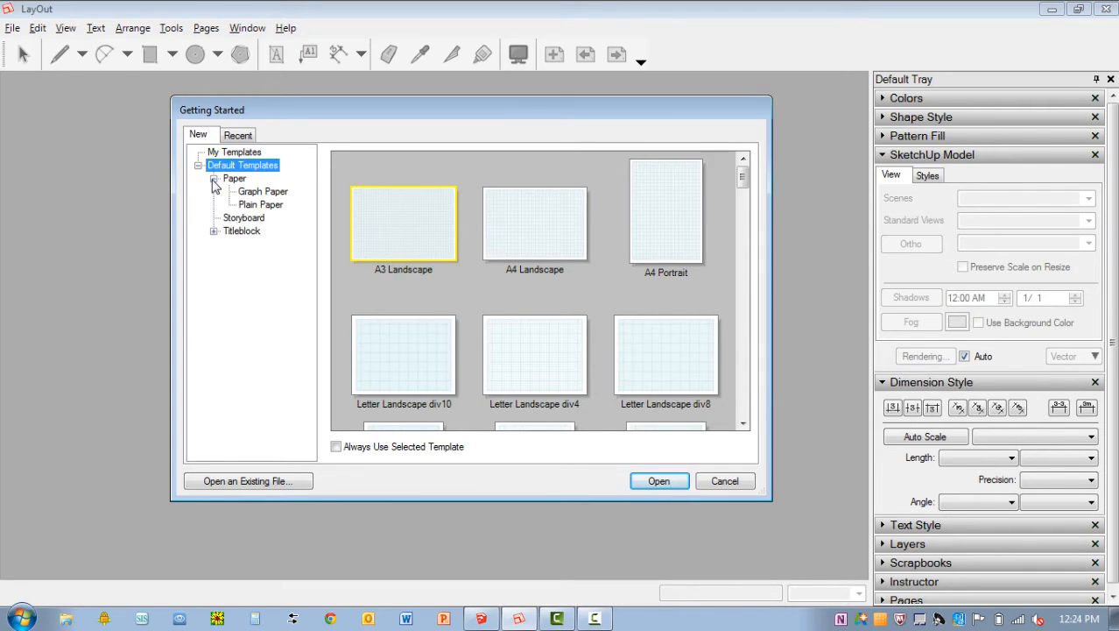
pyautogui.click(253, 207)
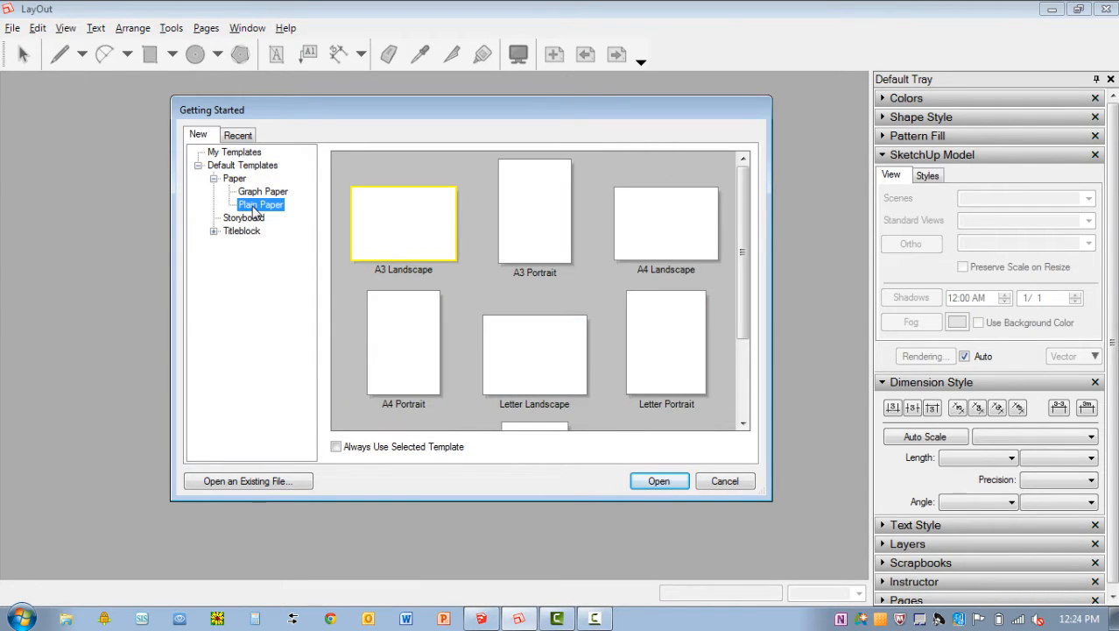
pyautogui.click(523, 361)
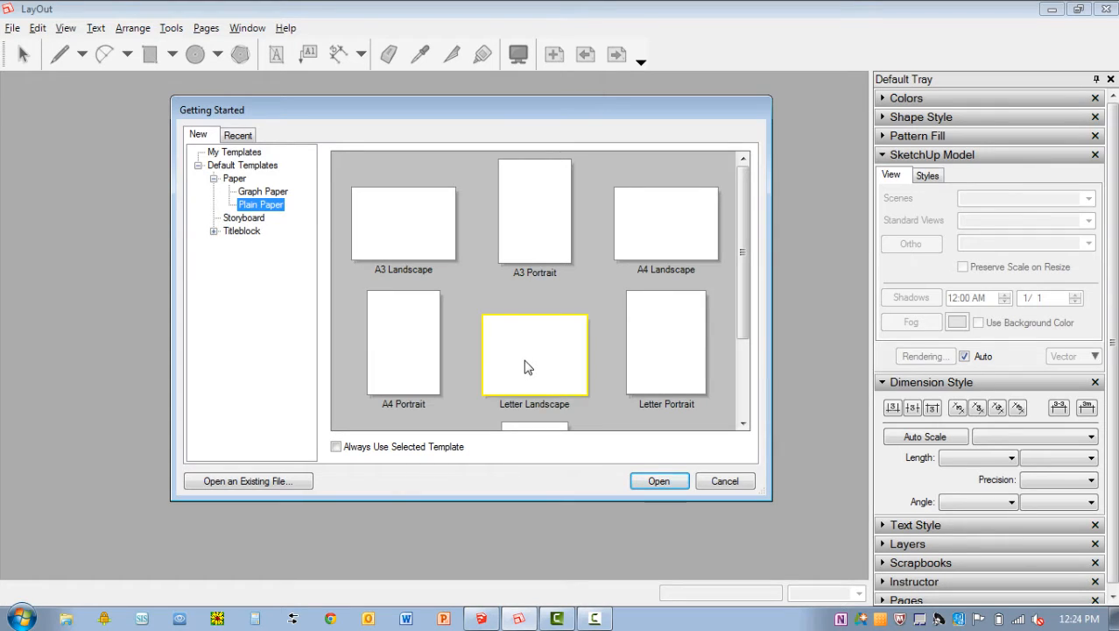
pyautogui.click(658, 483)
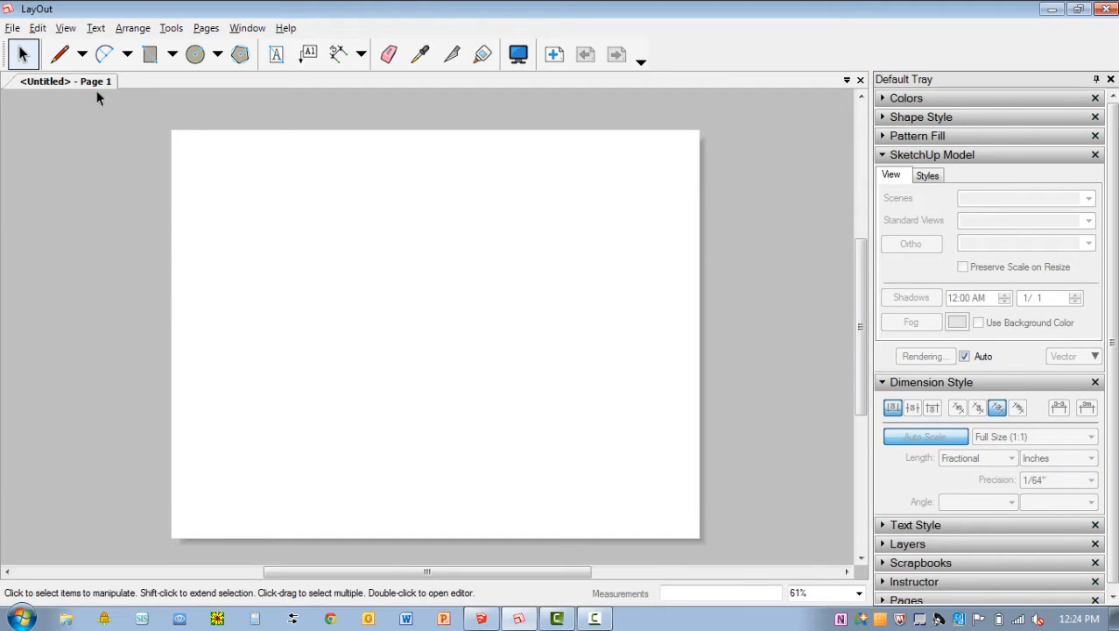
# - Insert BOLT2 Assembly.skp from the Formula1 desktop folder onto the page
pyautogui.click(11, 29)
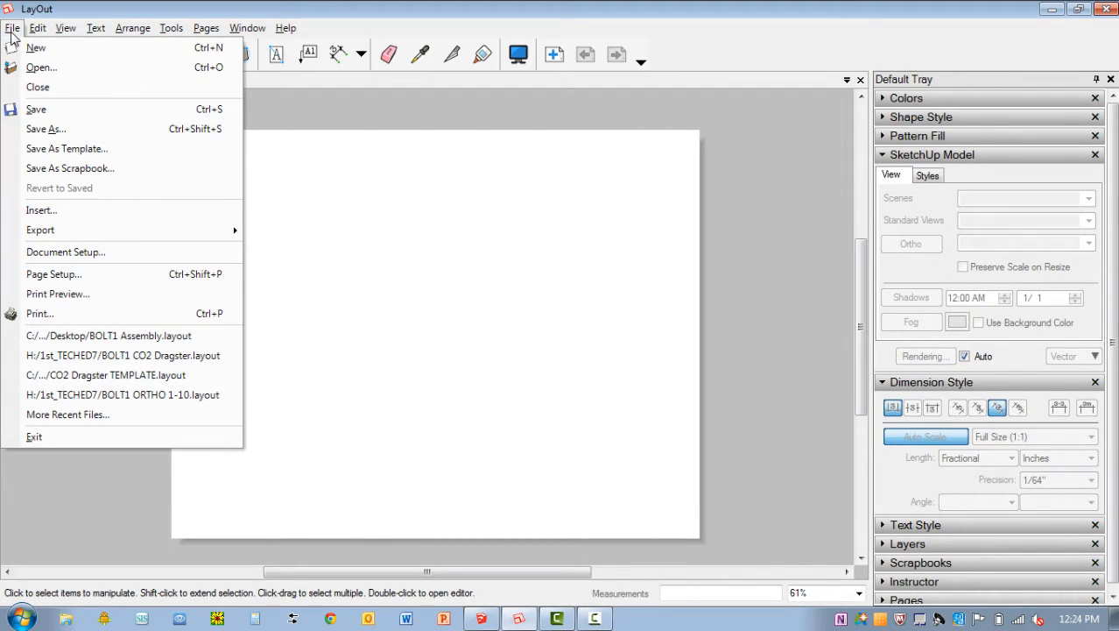
pyautogui.click(41, 211)
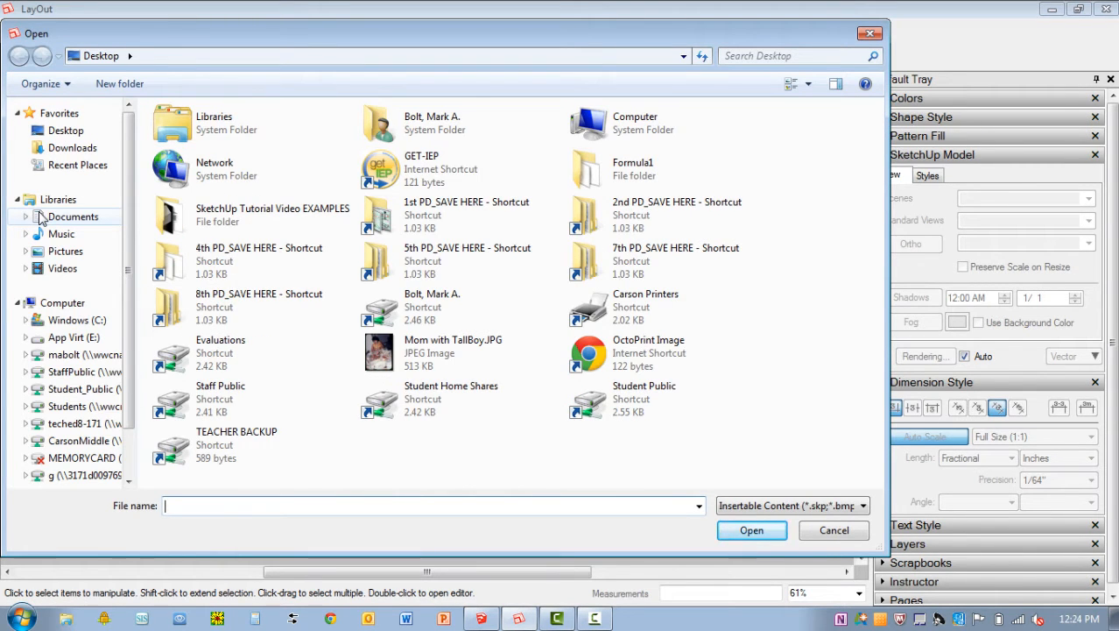
pyautogui.doubleClick(613, 179)
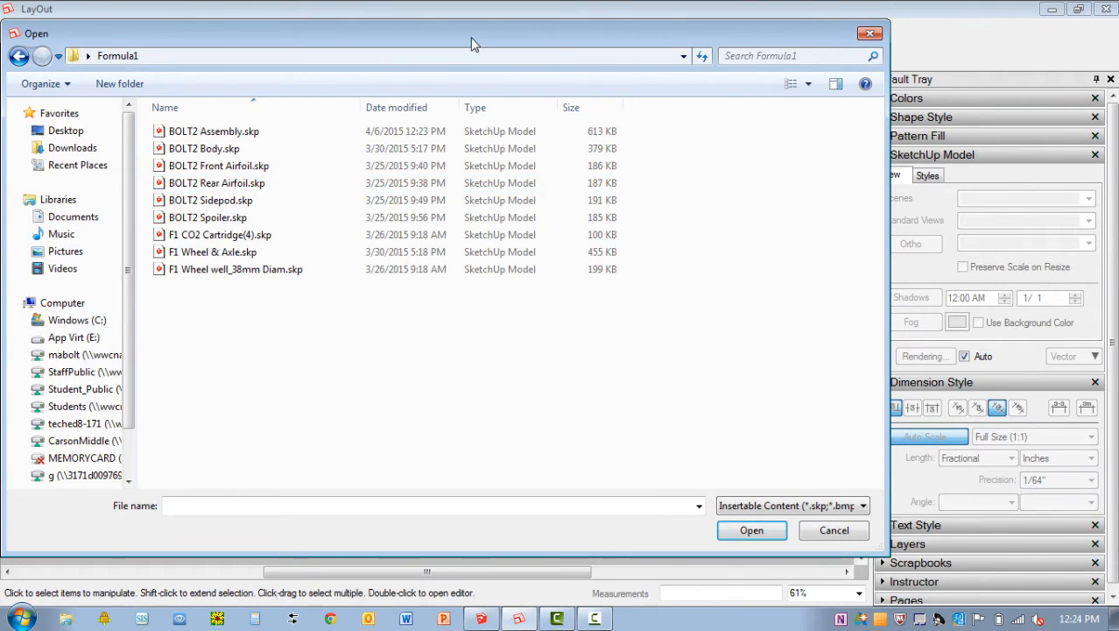
pyautogui.moveTo(473, 42); pyautogui.dragTo(577, 56)
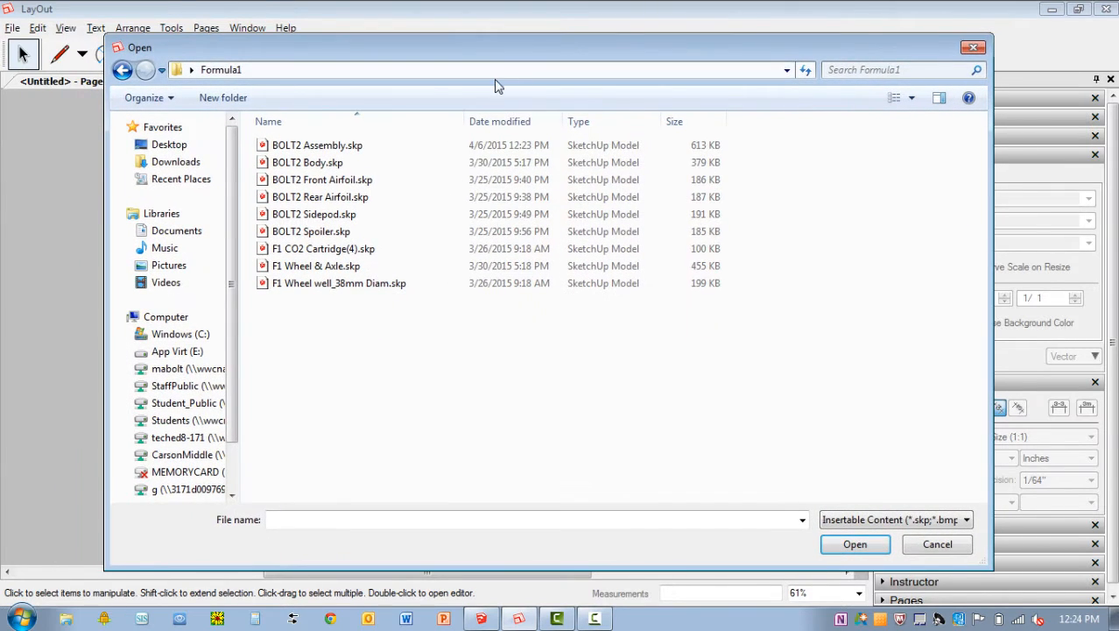
pyautogui.click(341, 149)
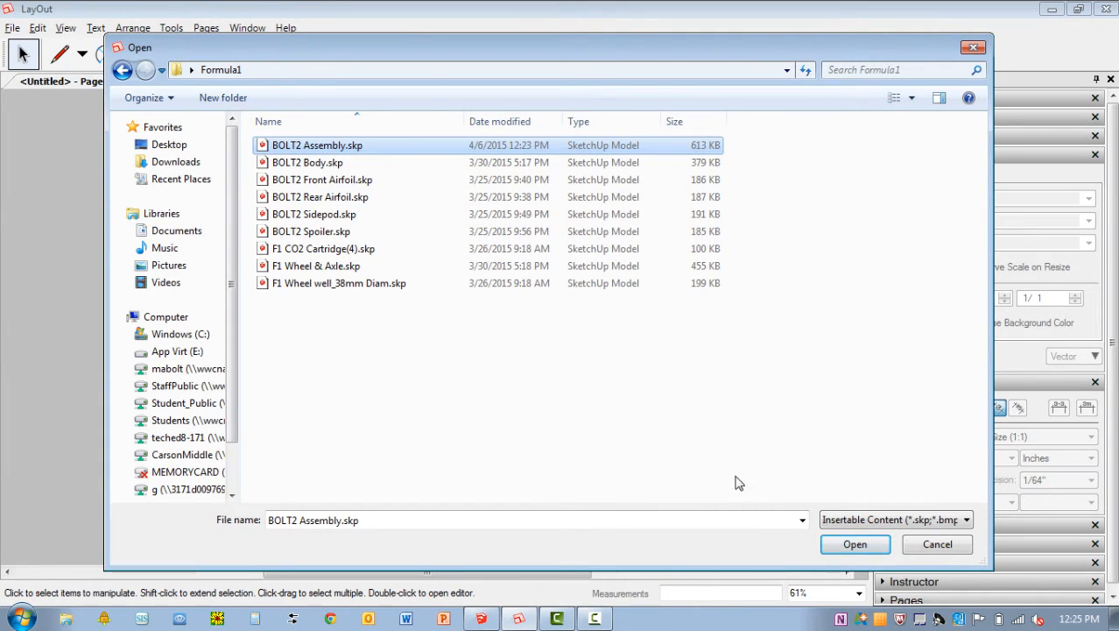
pyautogui.click(855, 545)
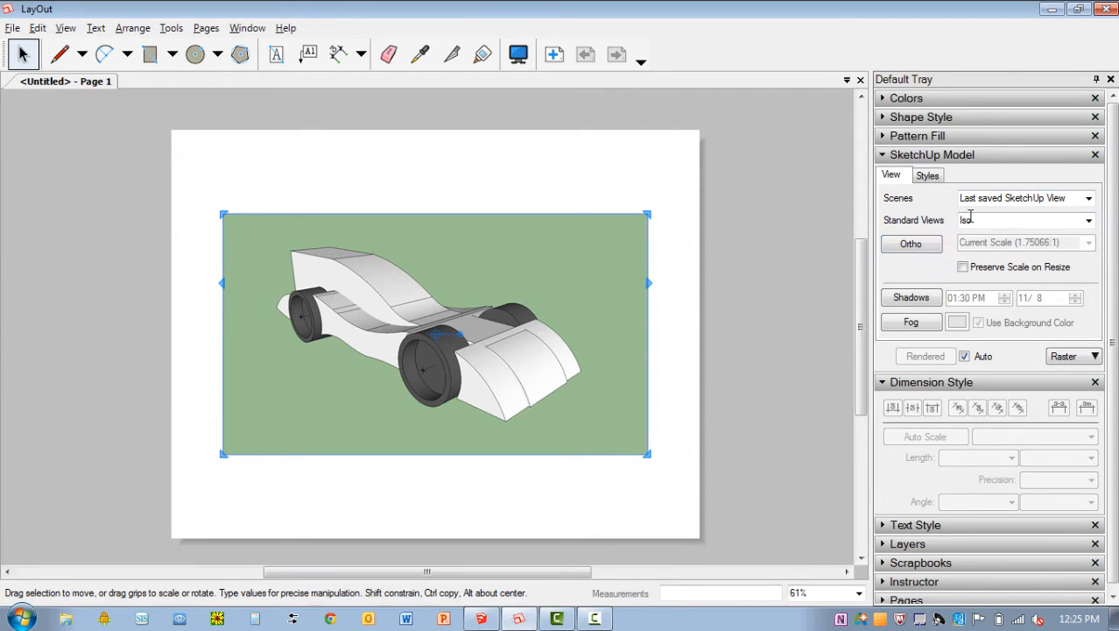
# - Select the inserted car viewport and collapse the Dimension Style settings, leaving only the SketchUp Model settings expanded
pyautogui.click(562, 177)
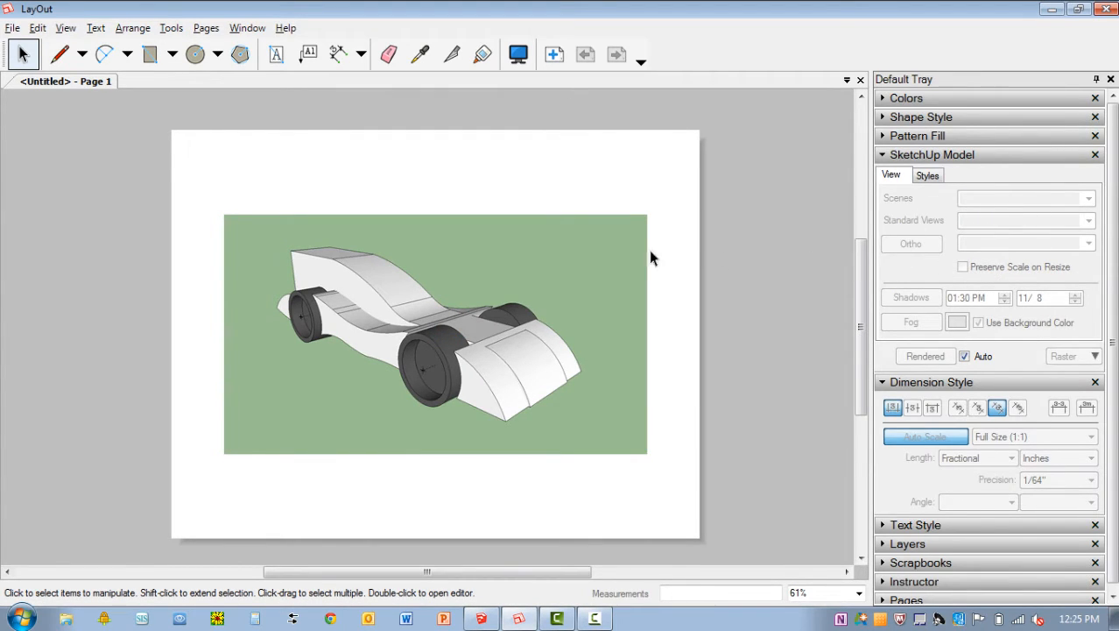
pyautogui.click(439, 274)
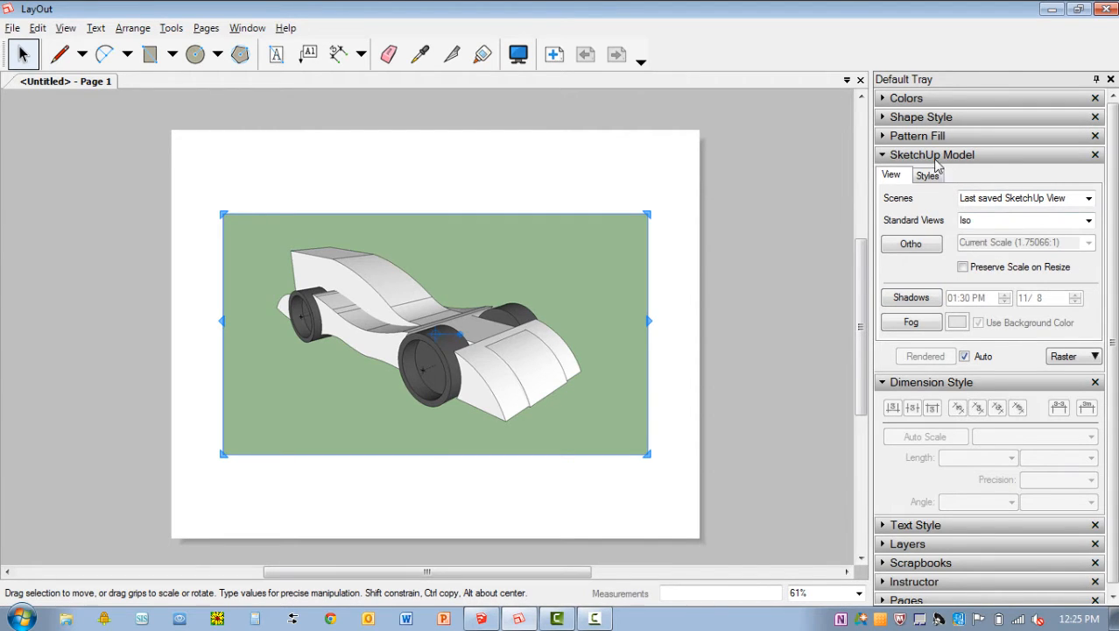
pyautogui.click(883, 155)
pyautogui.click(883, 175)
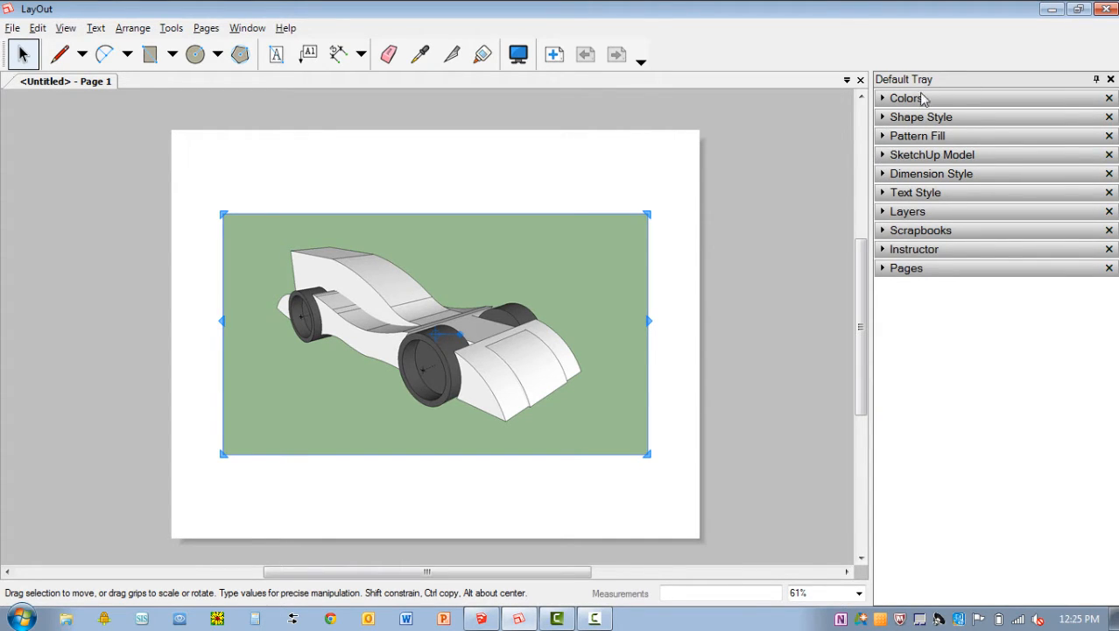
pyautogui.click(883, 155)
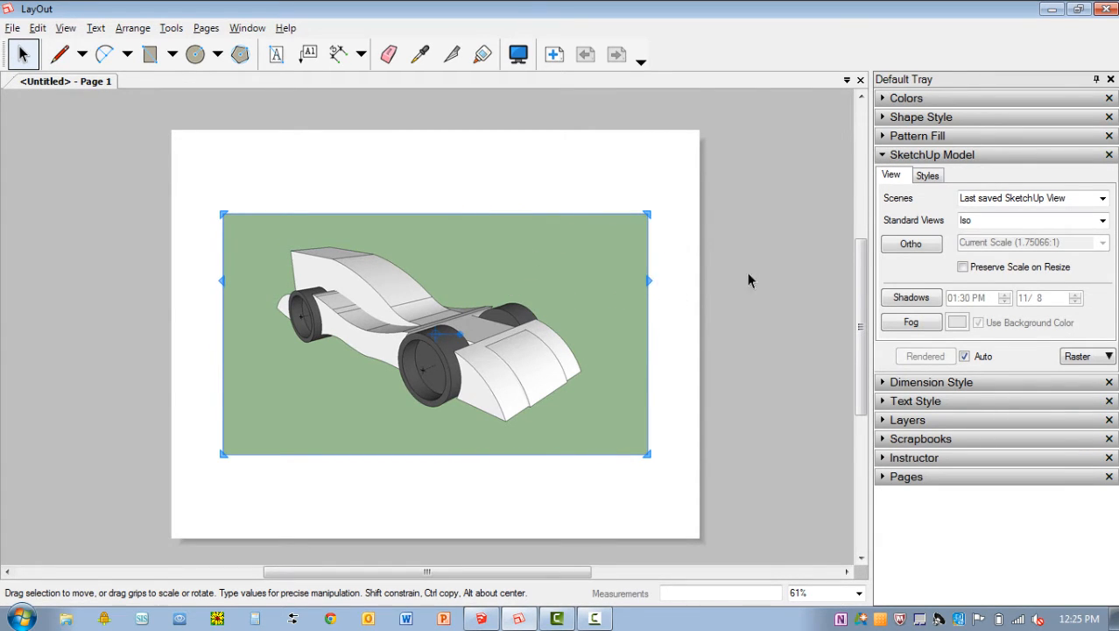
# - Set the car viewport to an orthographic Front view at Full Size (1:1) scale
pyautogui.click(911, 245)
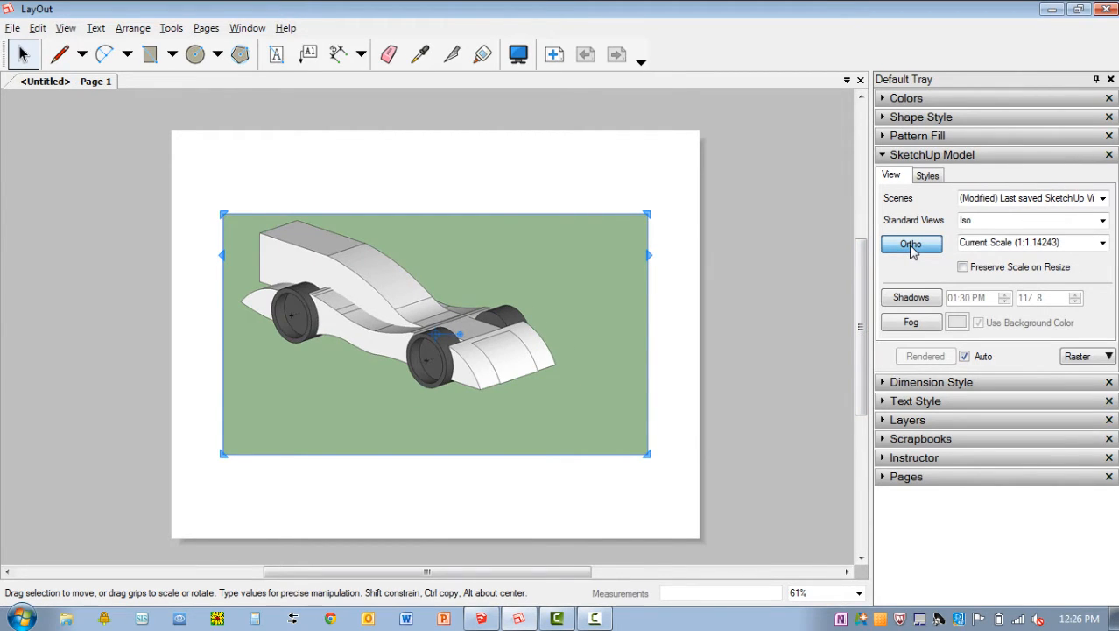
pyautogui.click(1102, 243)
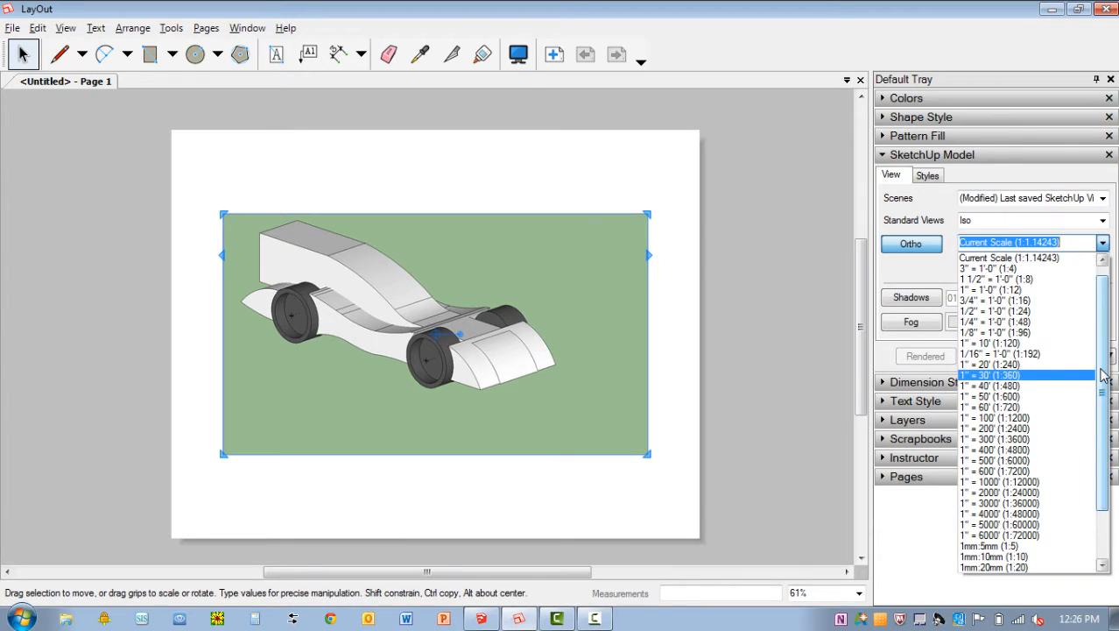
pyautogui.moveTo(1103, 375); pyautogui.dragTo(1102, 310)
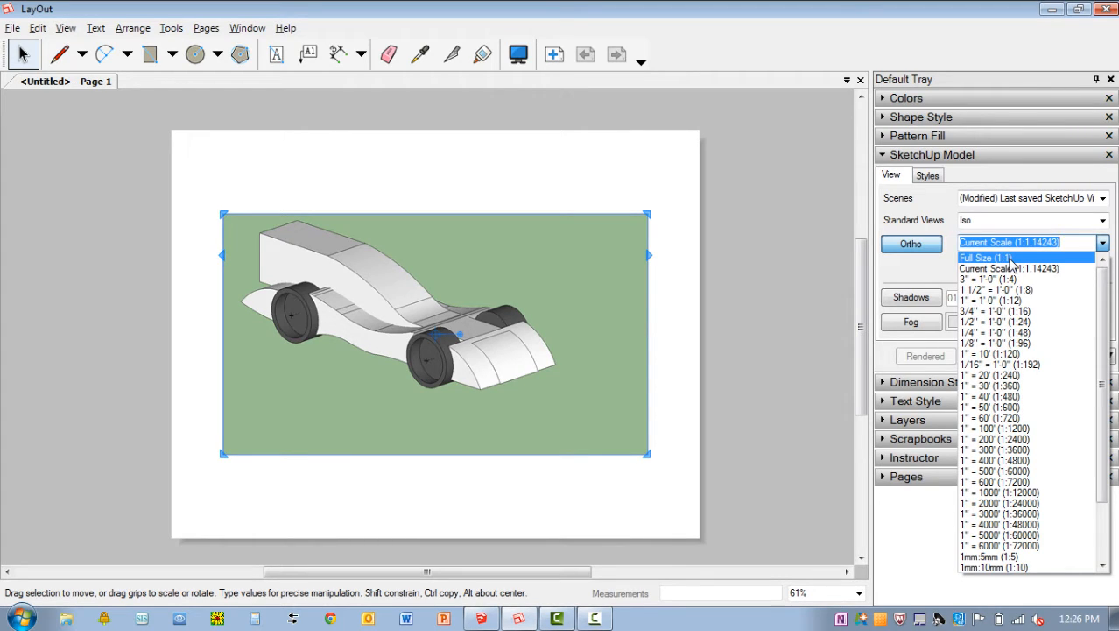
pyautogui.click(1011, 259)
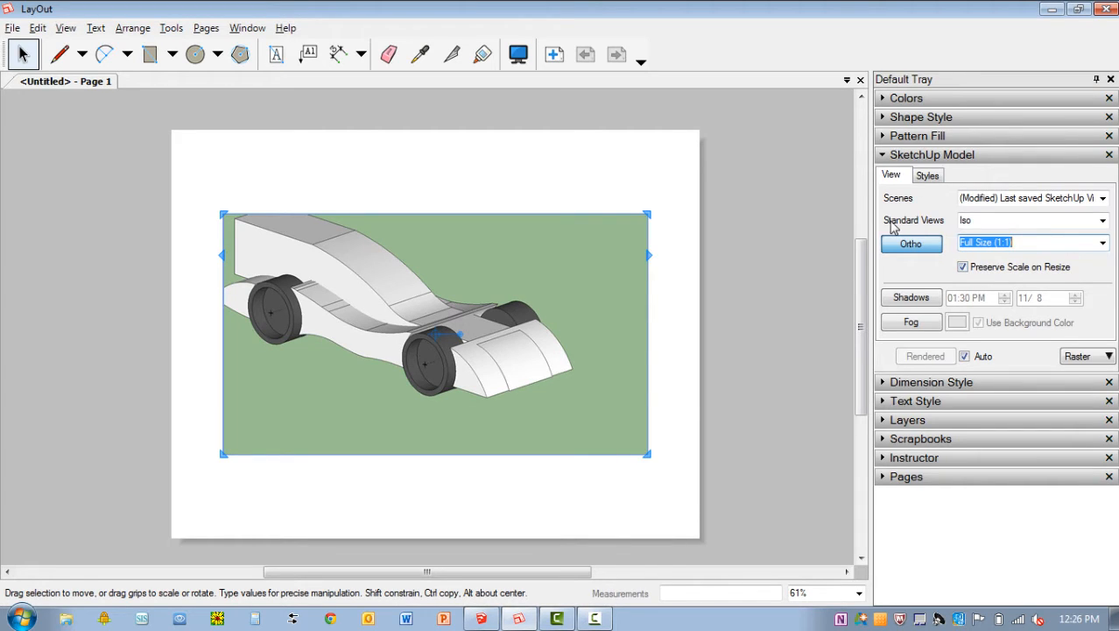
pyautogui.click(1101, 222)
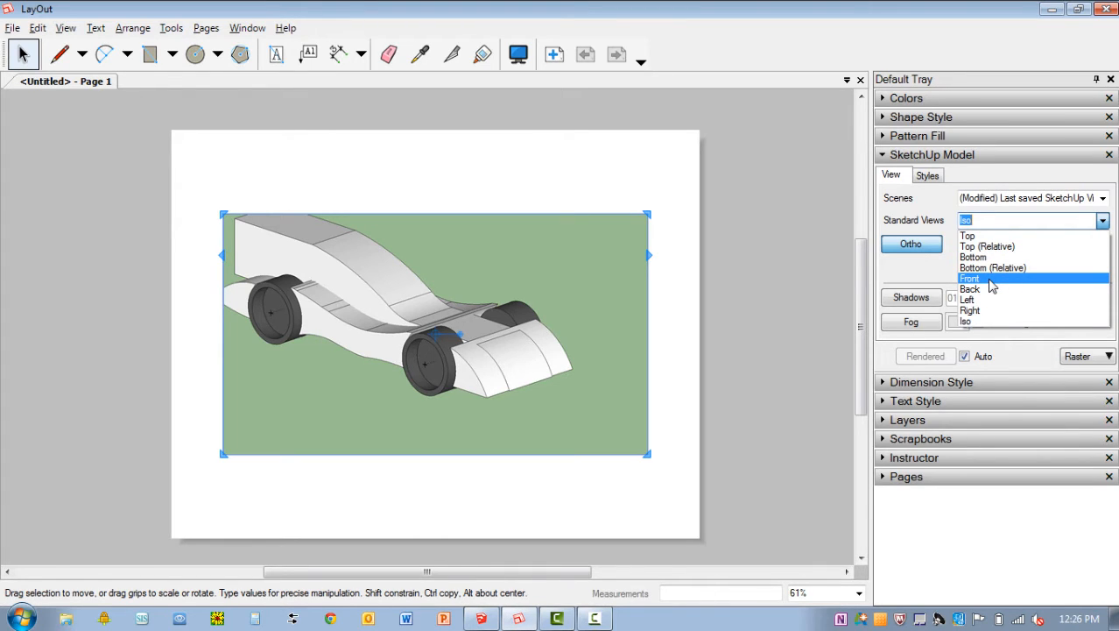
pyautogui.click(990, 279)
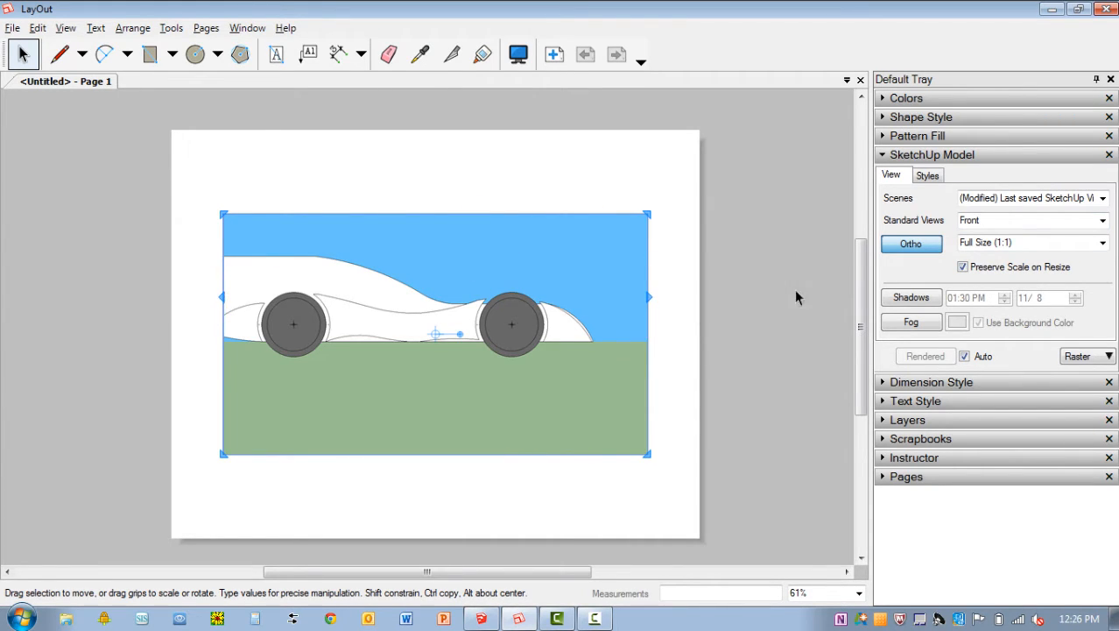
# - Apply the Wireframe style from the Default Styles collection to the car's front view
pyautogui.click(929, 176)
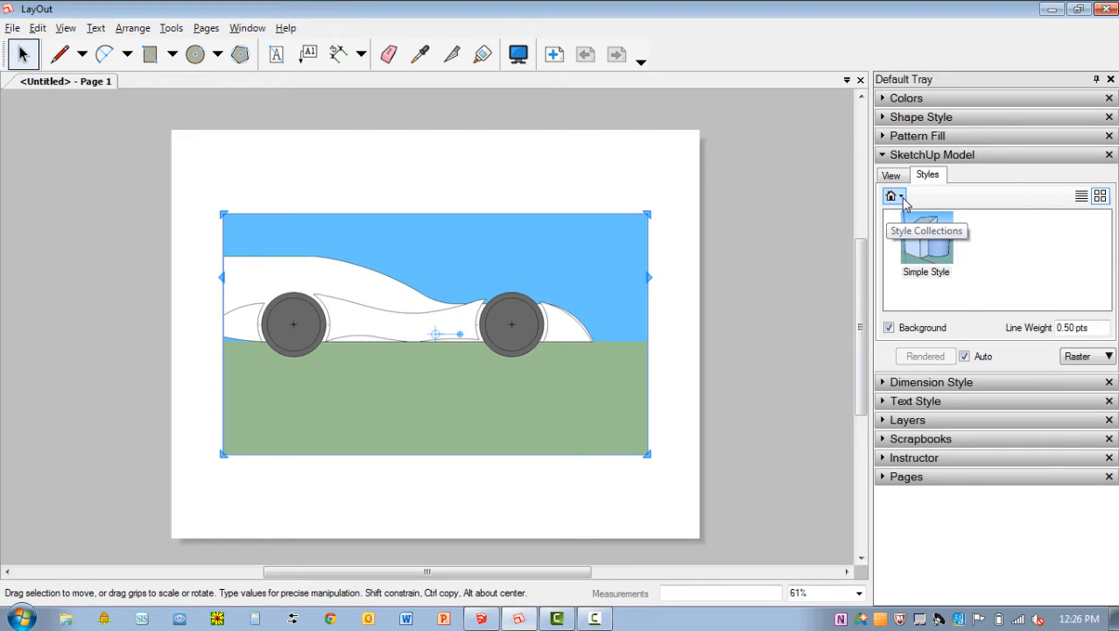
pyautogui.click(902, 197)
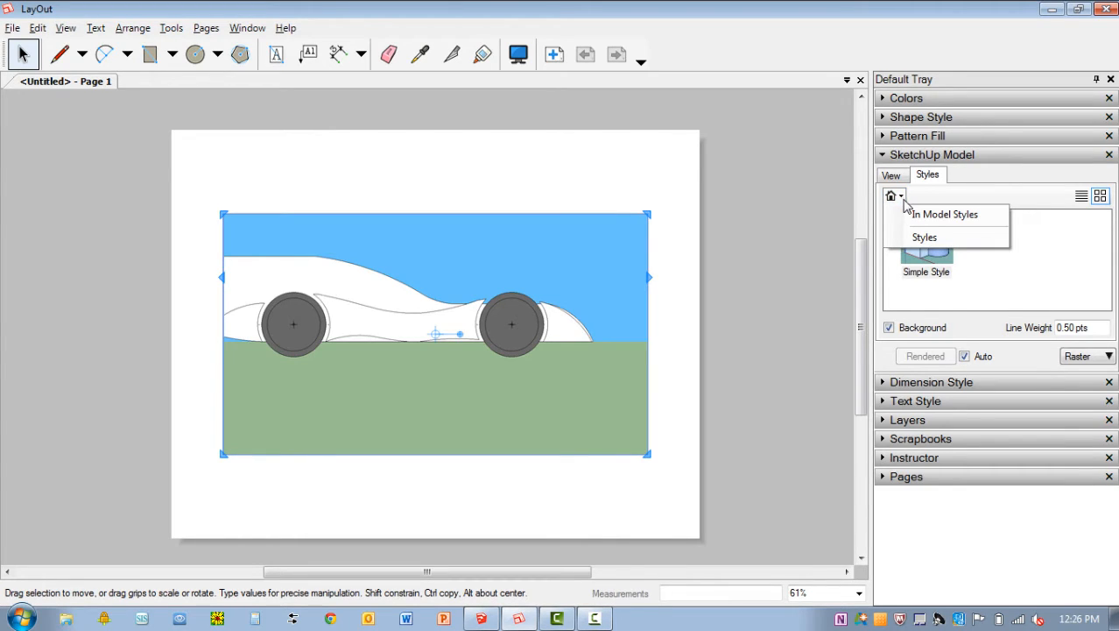
pyautogui.click(933, 240)
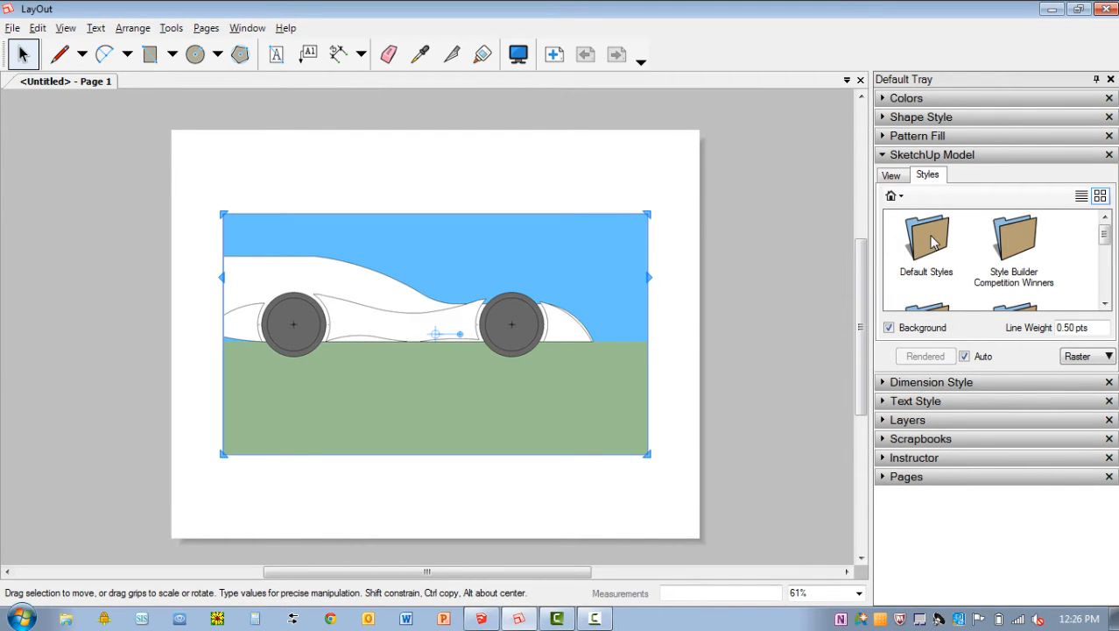
pyautogui.doubleClick(931, 243)
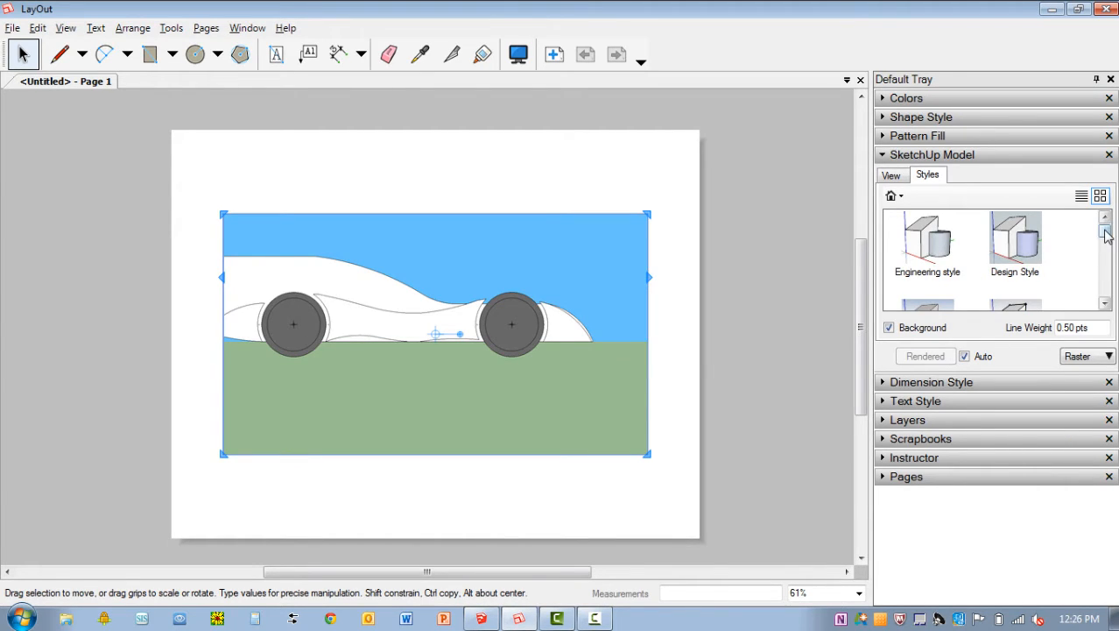
pyautogui.moveTo(1107, 235); pyautogui.dragTo(1090, 292)
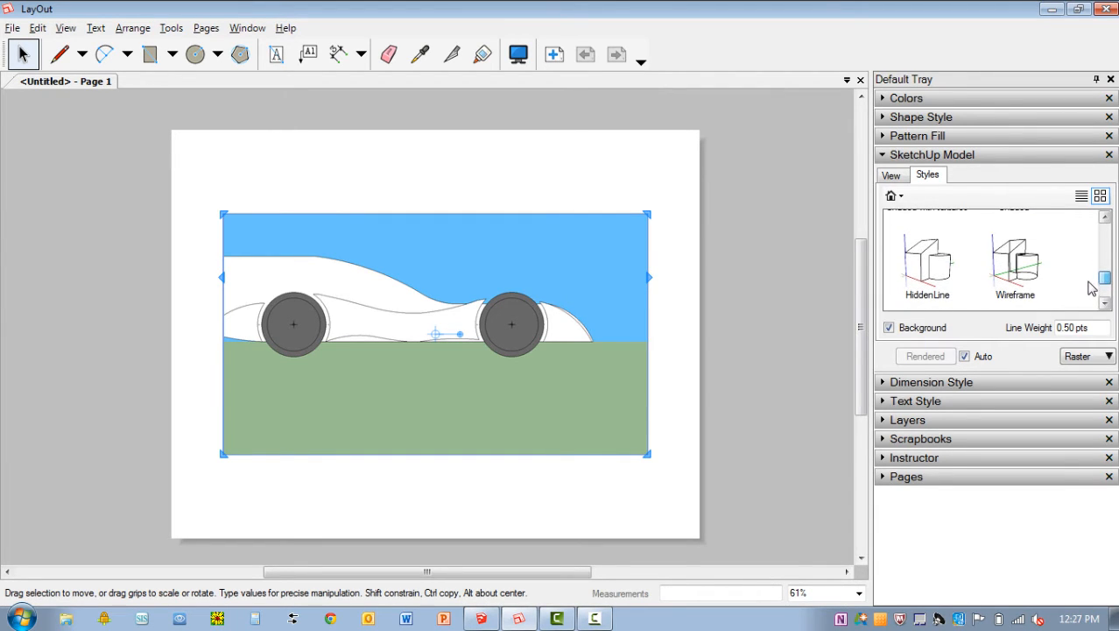
pyautogui.click(1014, 271)
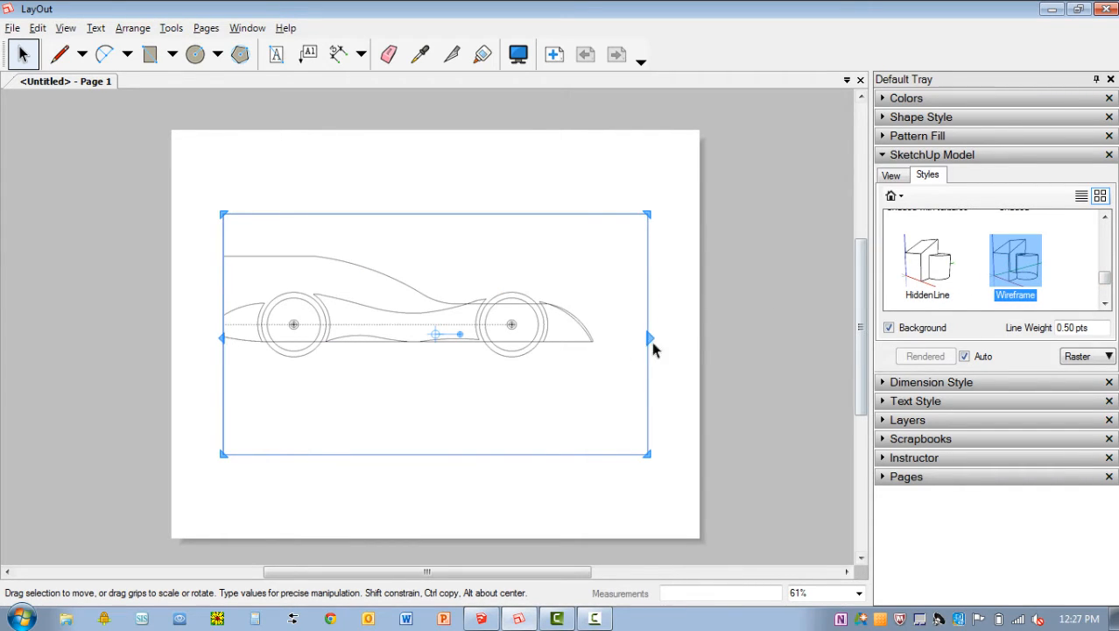
# - Resize the front view's frame to fit closely around the whole car and move it to the lower part of the page
pyautogui.click(452, 388)
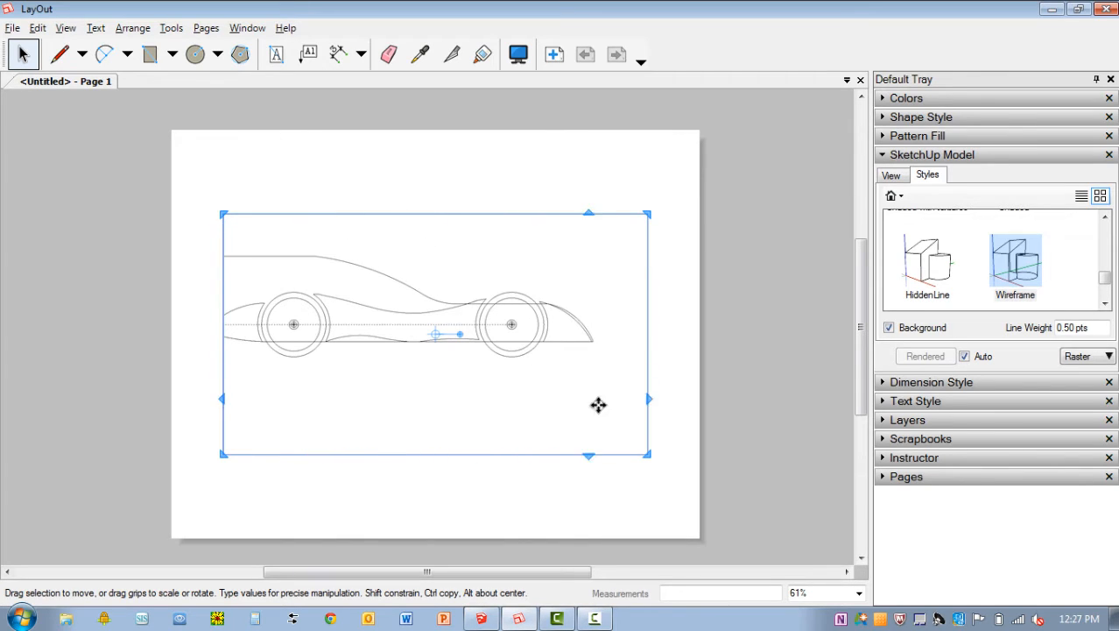
pyautogui.moveTo(644, 453); pyautogui.dragTo(598, 365)
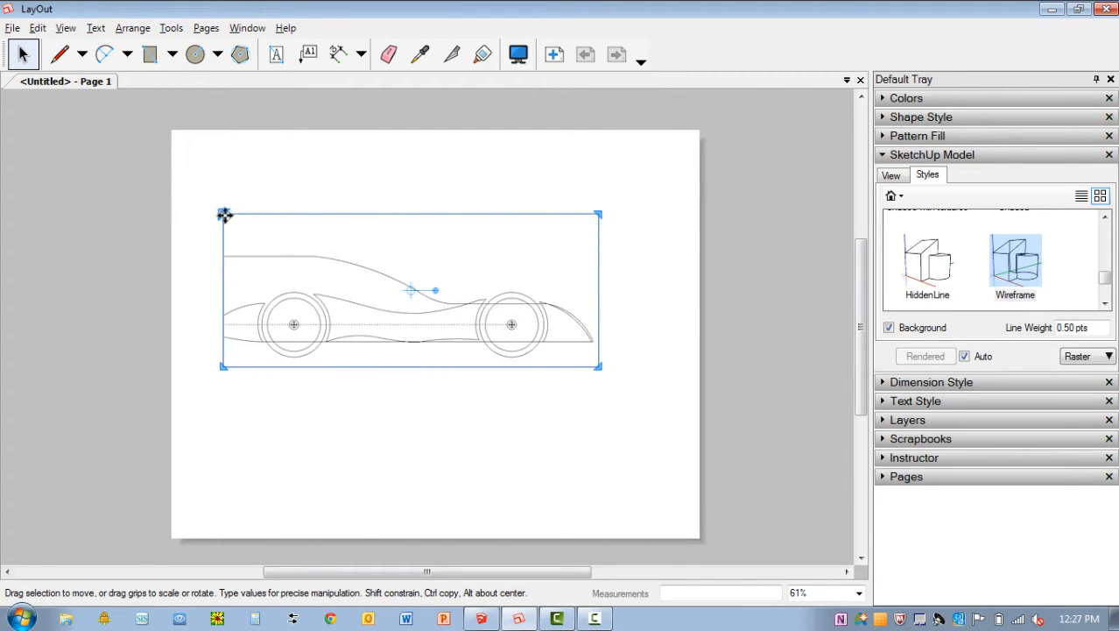
pyautogui.moveTo(220, 212); pyautogui.dragTo(189, 233)
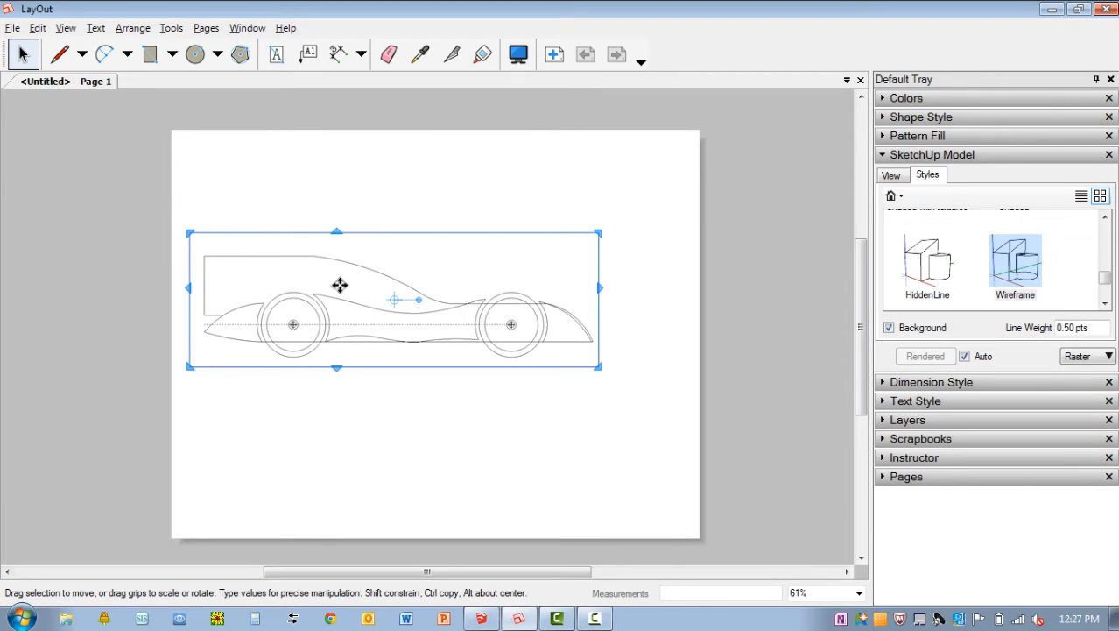
pyautogui.moveTo(327, 279)
pyautogui.mouseDown()
pyautogui.moveTo(367, 324)
pyautogui.moveTo(373, 371)
pyautogui.mouseUp()
pyautogui.click(430, 494)
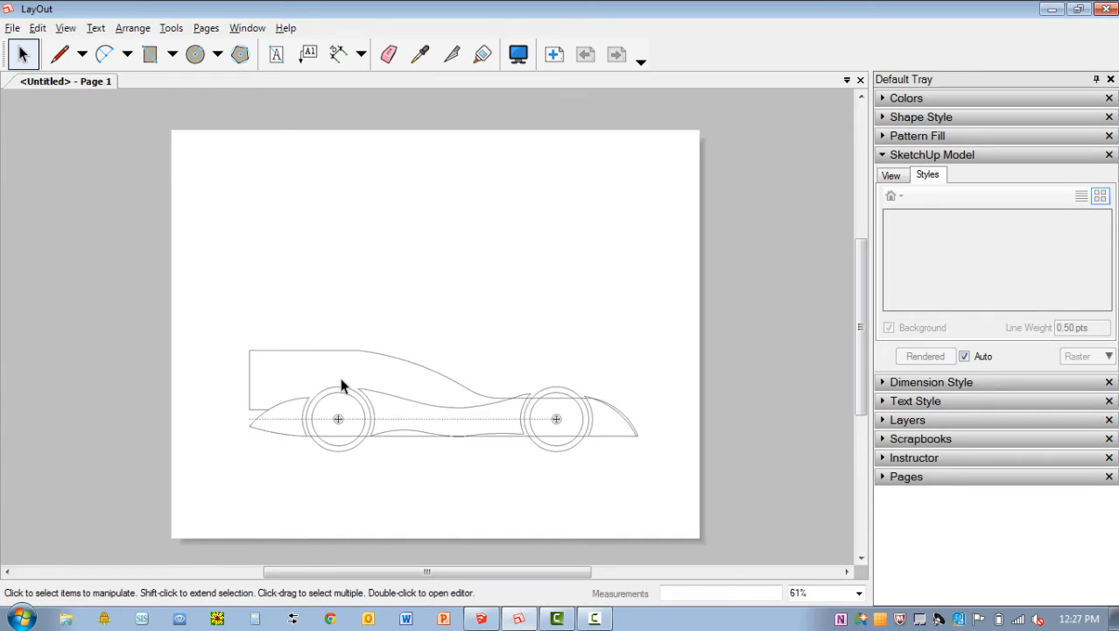
# - Copy and paste the front view, placing the duplicate vertically aligned about 3 23/64 inches above the original
pyautogui.click(392, 389)
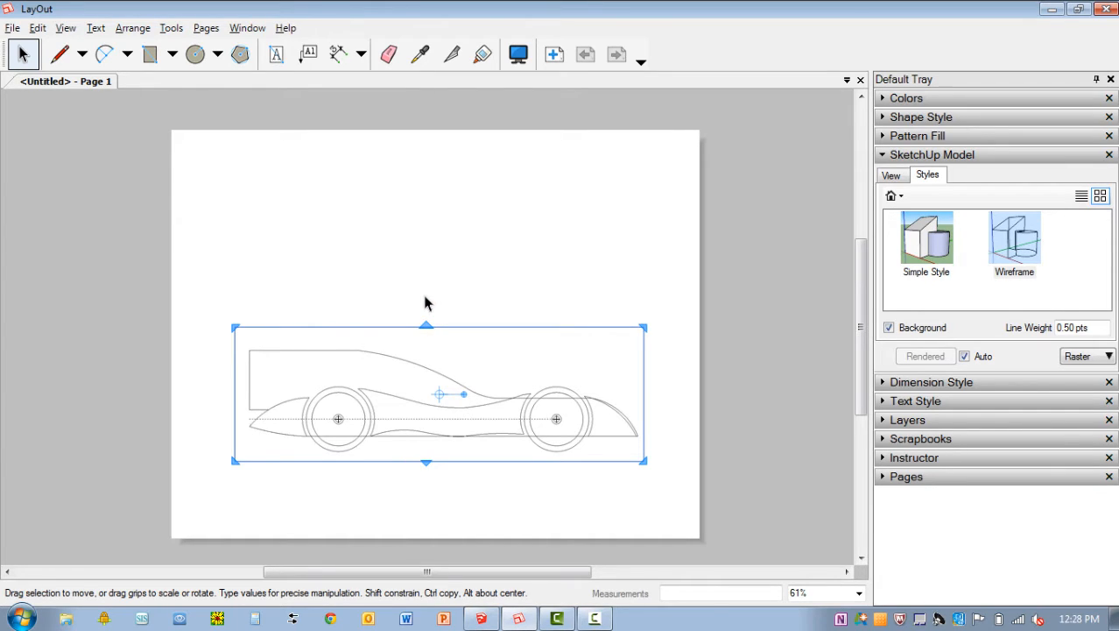
pyautogui.click(38, 28)
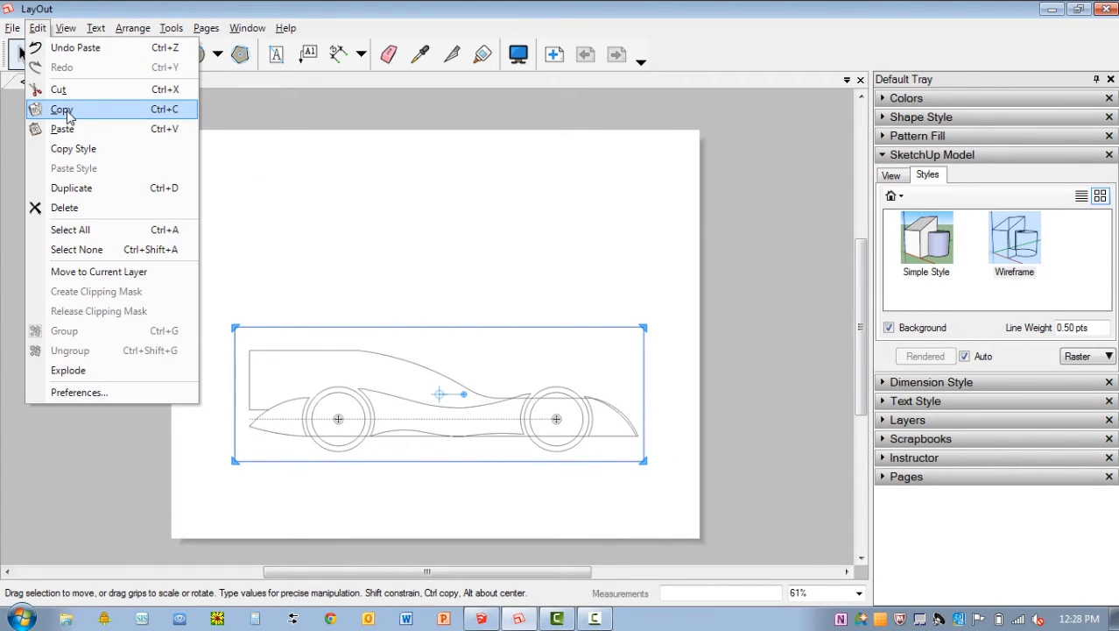
pyautogui.click(85, 7)
pyautogui.click(38, 28)
pyautogui.click(101, 14)
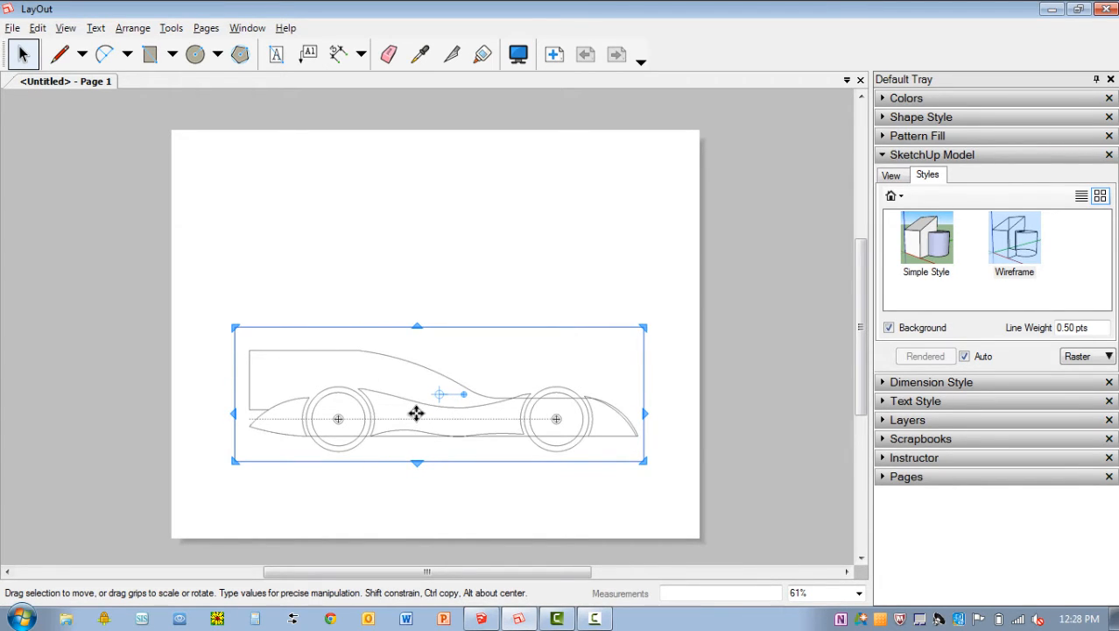
pyautogui.moveTo(416, 413)
pyautogui.mouseDown()
pyautogui.moveTo(416, 222)
pyautogui.moveTo(382, 219)
pyautogui.moveTo(437, 234)
pyautogui.moveTo(417, 232)
pyautogui.moveTo(415, 292)
pyautogui.moveTo(417, 258)
pyautogui.mouseUp()
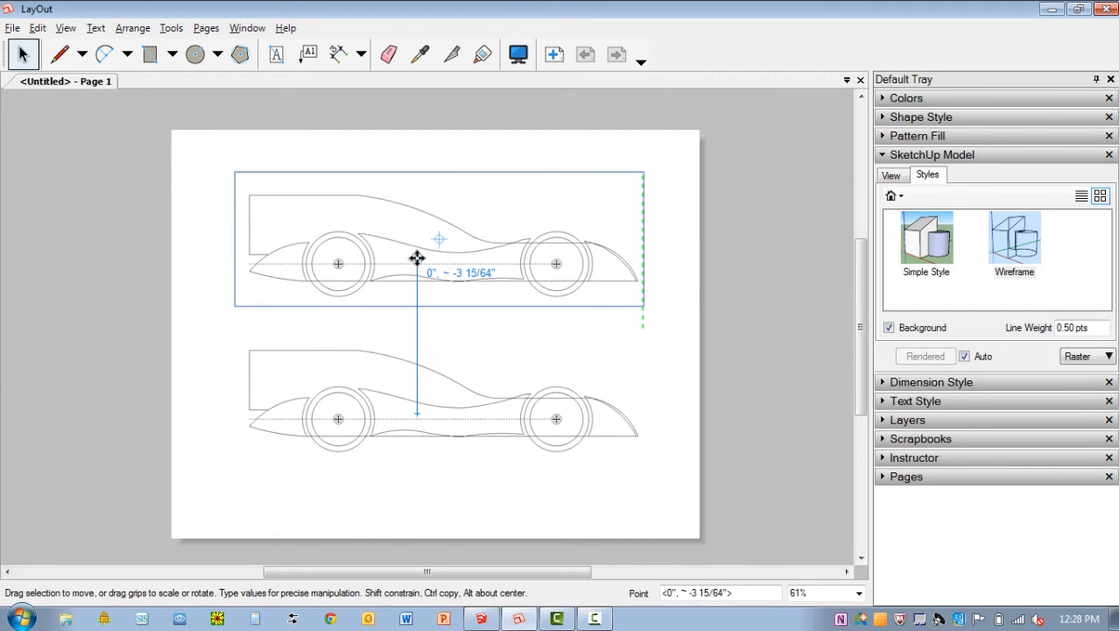
pyautogui.moveTo(417, 258)
pyautogui.mouseDown()
pyautogui.moveTo(415, 296)
pyautogui.moveTo(418, 251)
pyautogui.mouseUp()
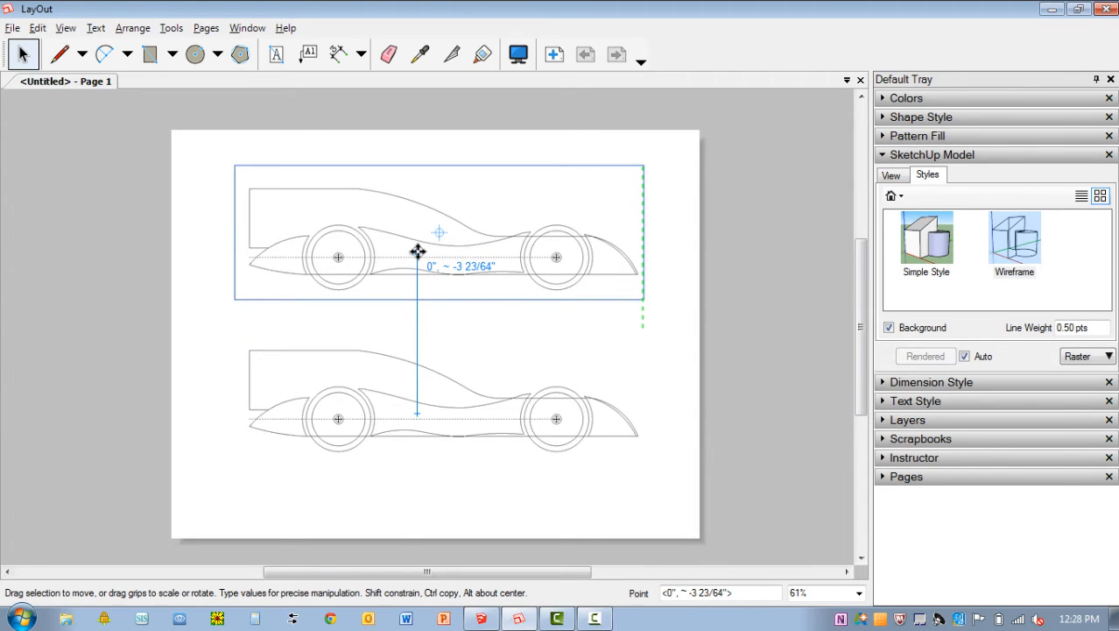
pyautogui.moveTo(417, 251); pyautogui.dragTo(417, 252)
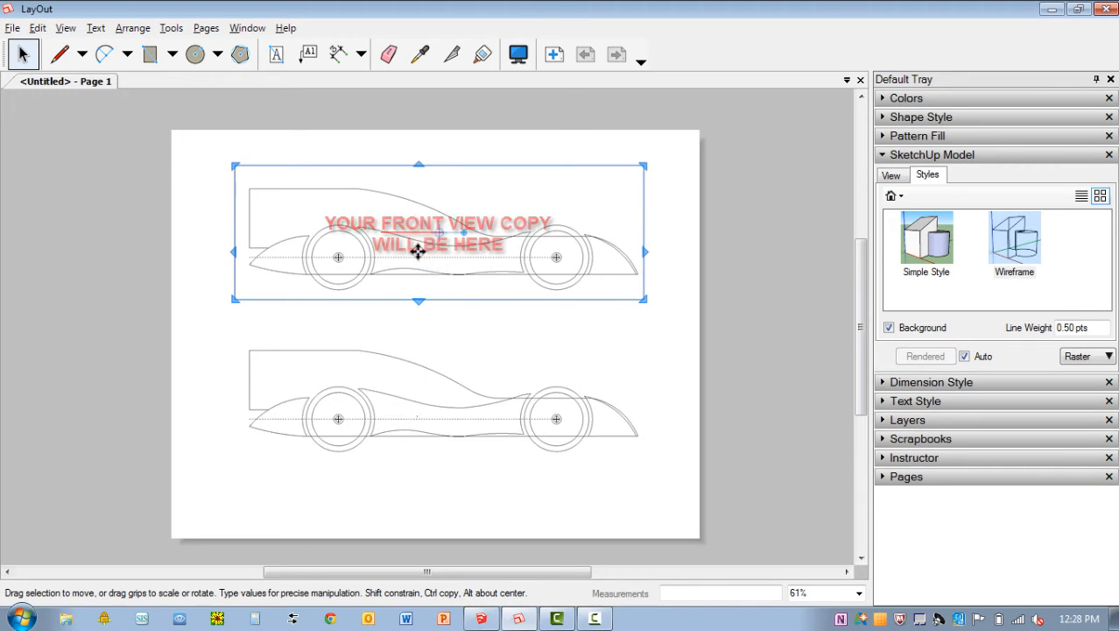
pyautogui.click(689, 278)
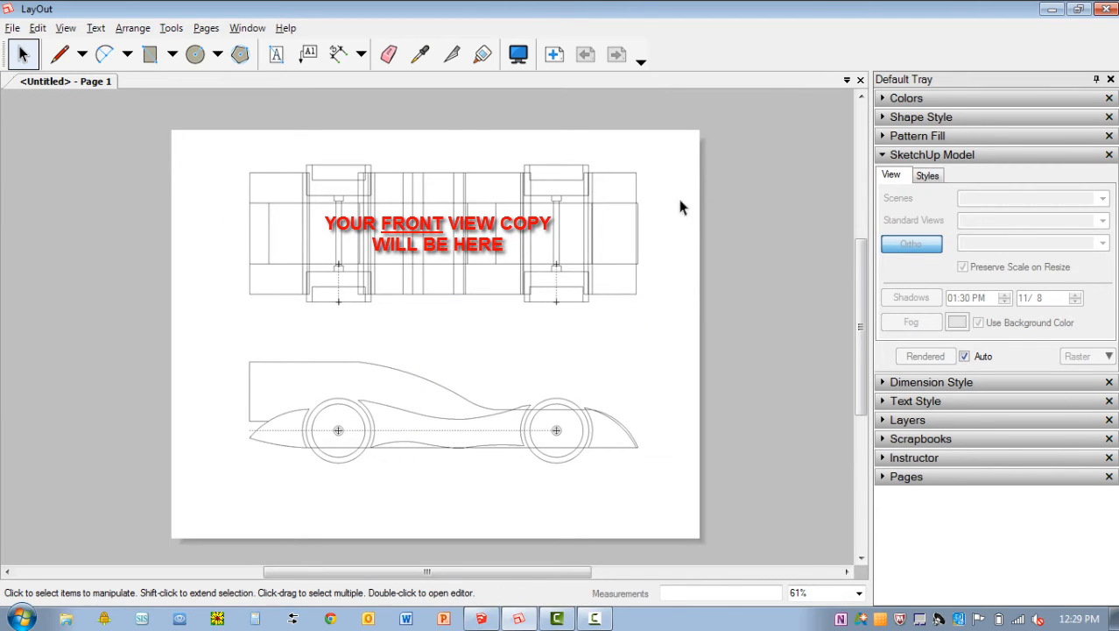
# - Save the document in the Formula1 folder as "BOLT2 F1 Layout"
pyautogui.click(13, 27)
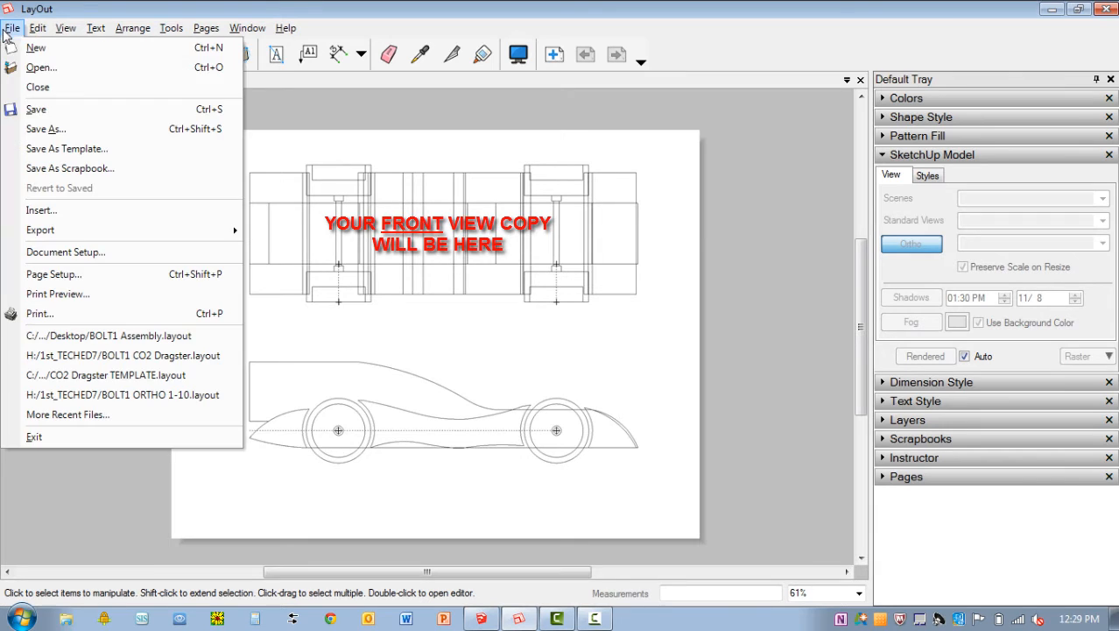
pyautogui.click(42, 128)
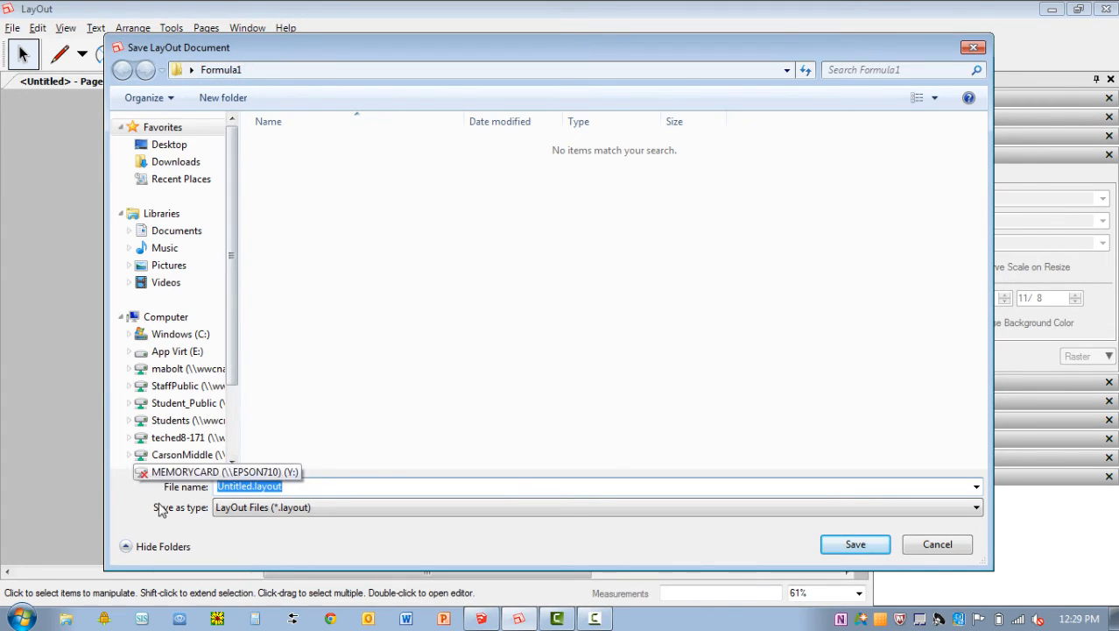
pyautogui.click(346, 486)
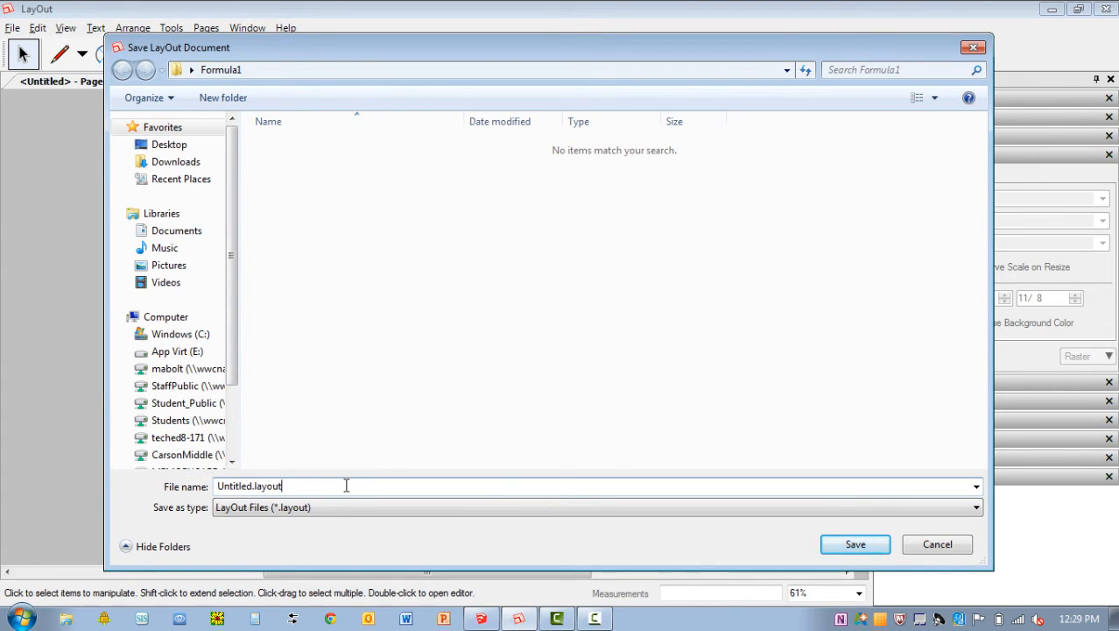
pyautogui.press('BackSpace')
pyautogui.press('BackSpace')
pyautogui.press('BackSpace')
pyautogui.press('BackSpace')
pyautogui.press('BackSpace')
pyautogui.press('BackSpace')
pyautogui.press('BackSpace')
pyautogui.press('BackSpace')
pyautogui.press('BackSpace')
pyautogui.press('BackSpace')
pyautogui.press('BackSpace')
pyautogui.press('BackSpace')
pyautogui.press('BackSpace')
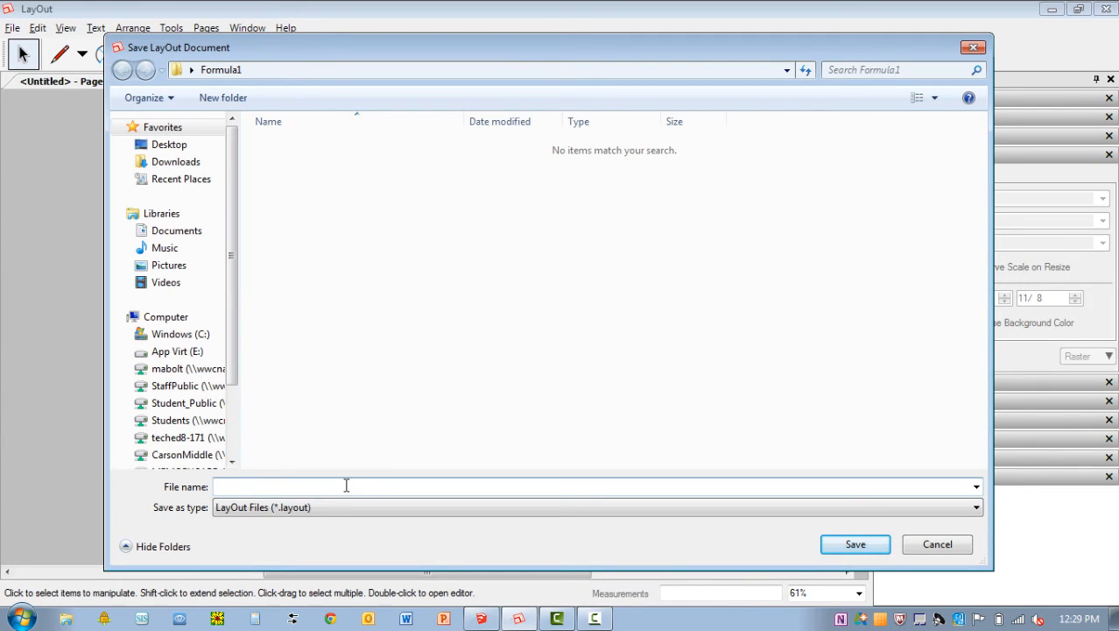
pyautogui.write('B')
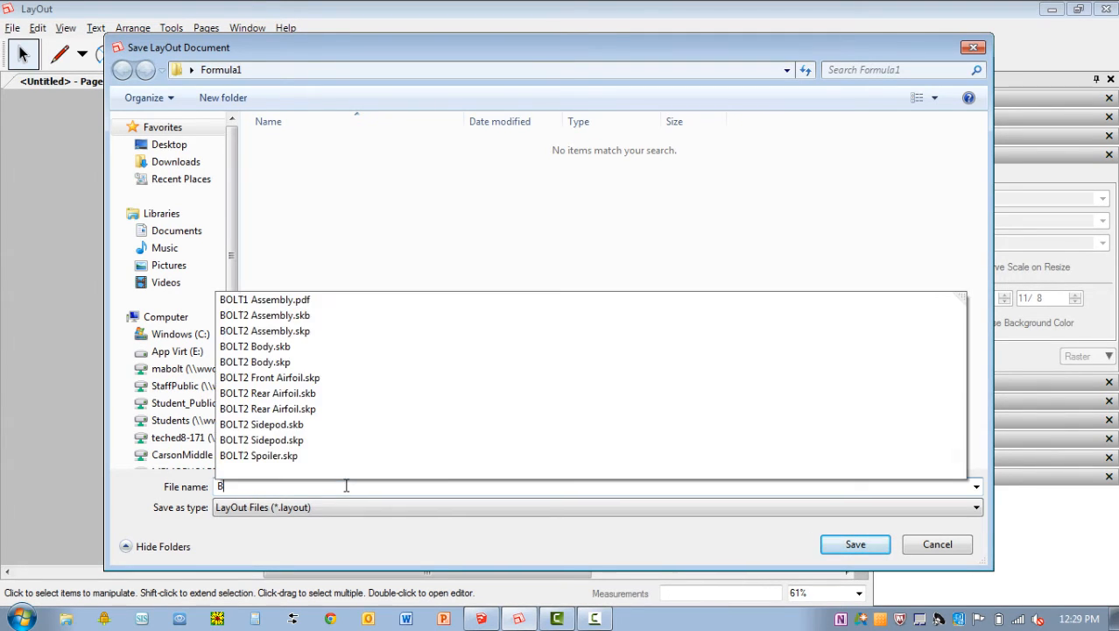
pyautogui.write('OLT2')
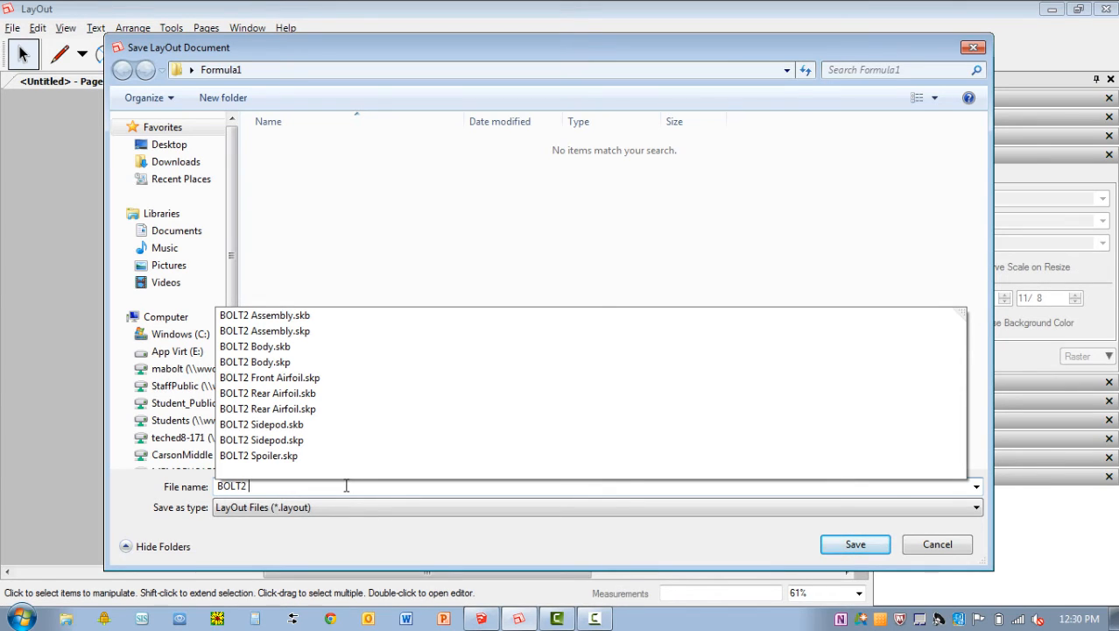
pyautogui.write(' F1')
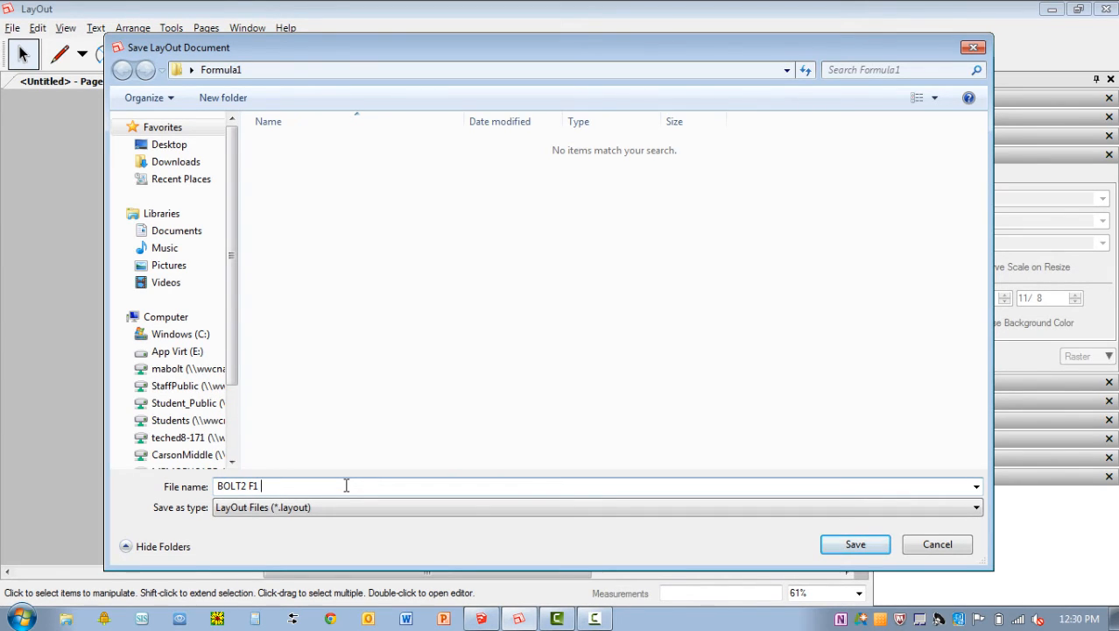
pyautogui.write('Layout')
pyautogui.click(849, 543)
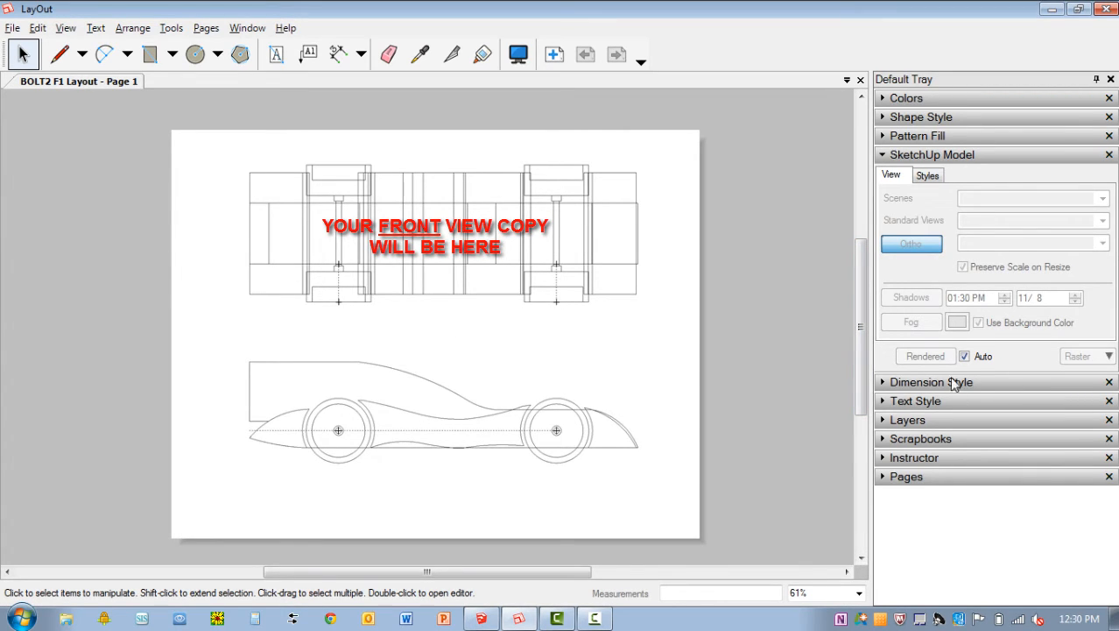
# - Set the dimension style to decimal lengths in millimeters with a precision of 1 mm
pyautogui.click(883, 383)
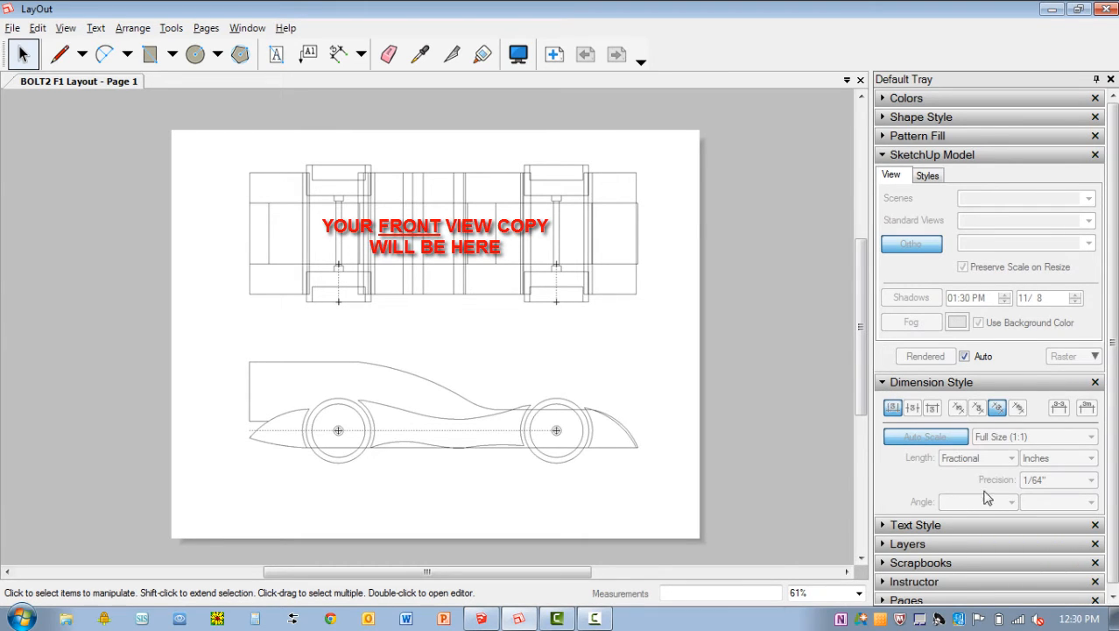
pyautogui.click(392, 386)
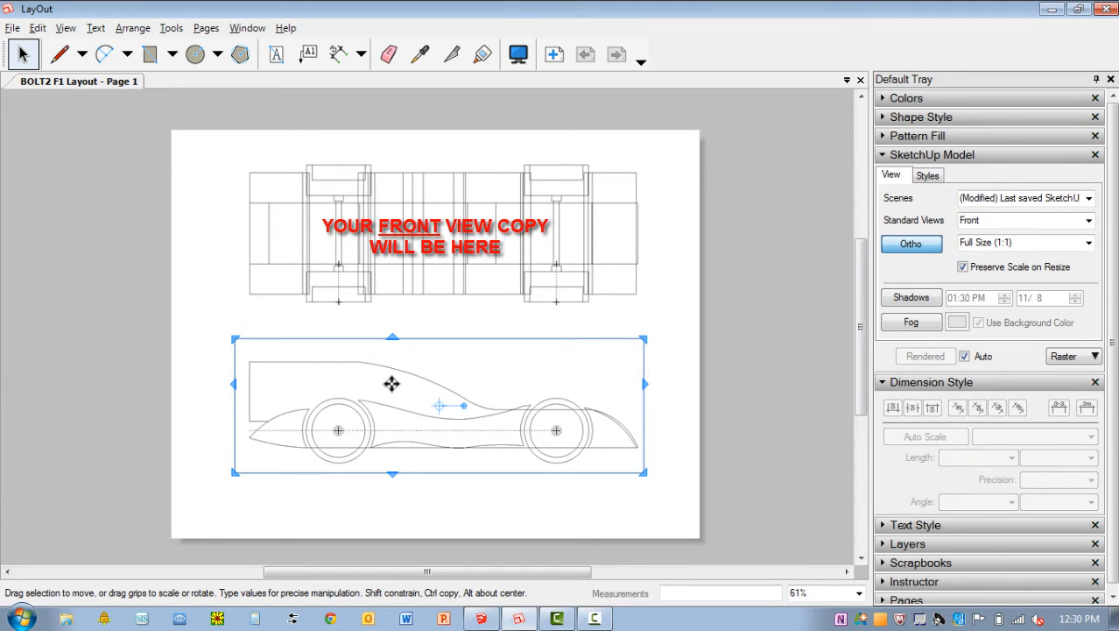
pyautogui.click(337, 56)
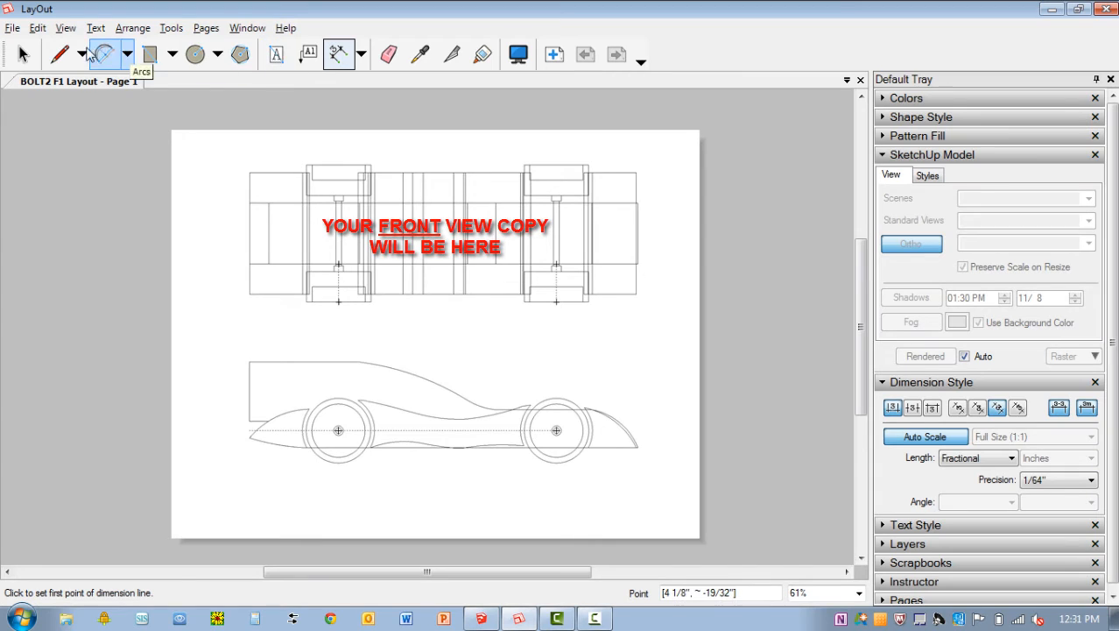
pyautogui.click(60, 55)
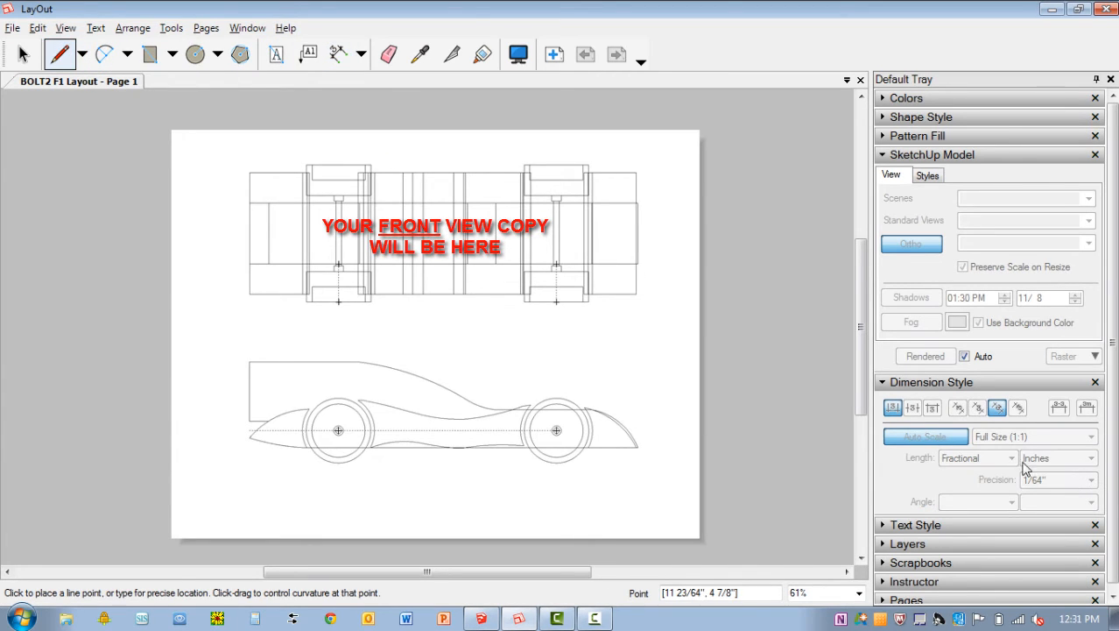
pyautogui.click(340, 57)
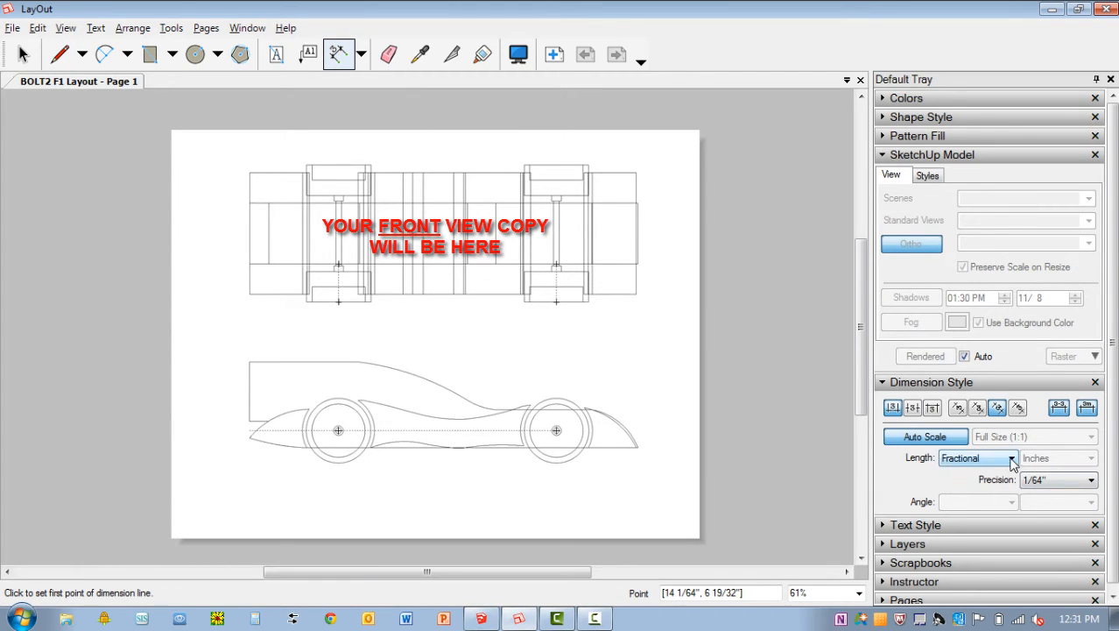
pyautogui.click(1012, 461)
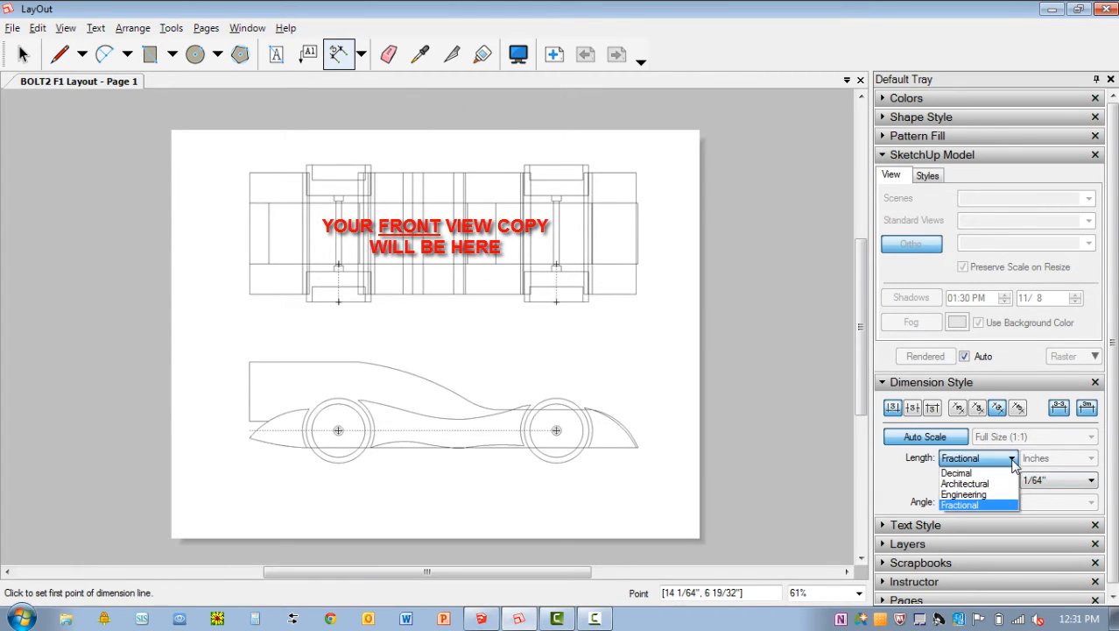
pyautogui.click(998, 474)
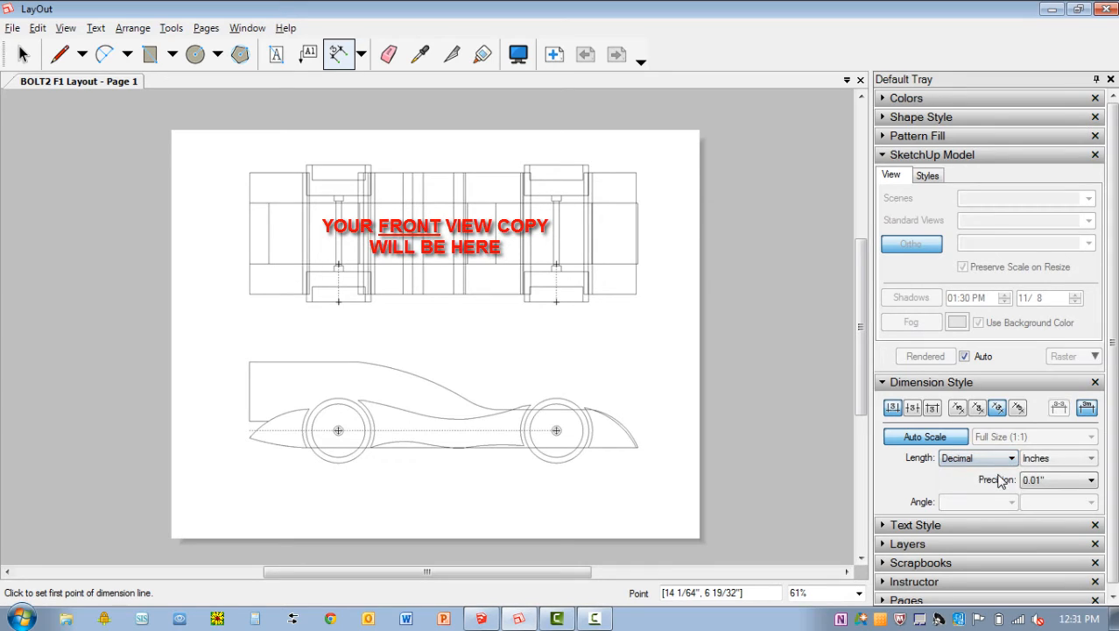
pyautogui.click(1089, 465)
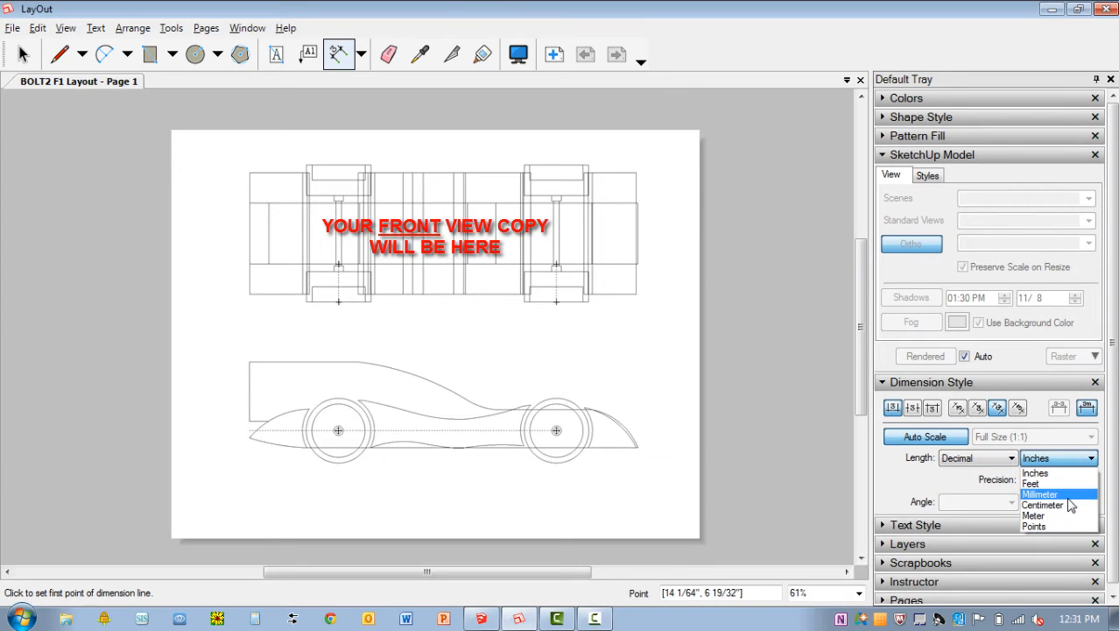
pyautogui.click(1071, 493)
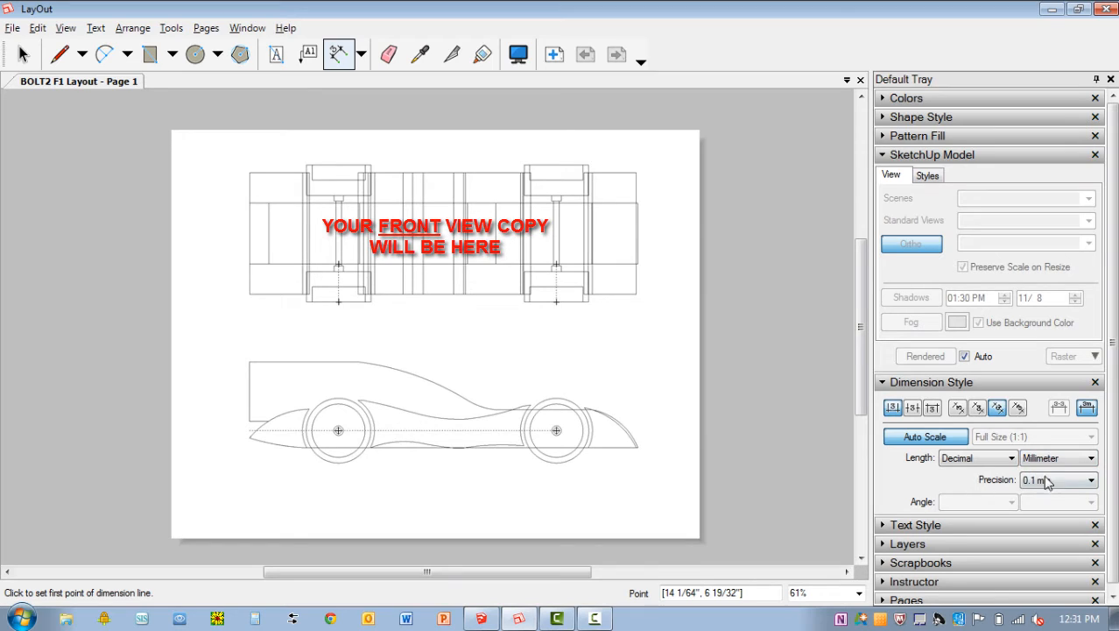
pyautogui.click(1054, 484)
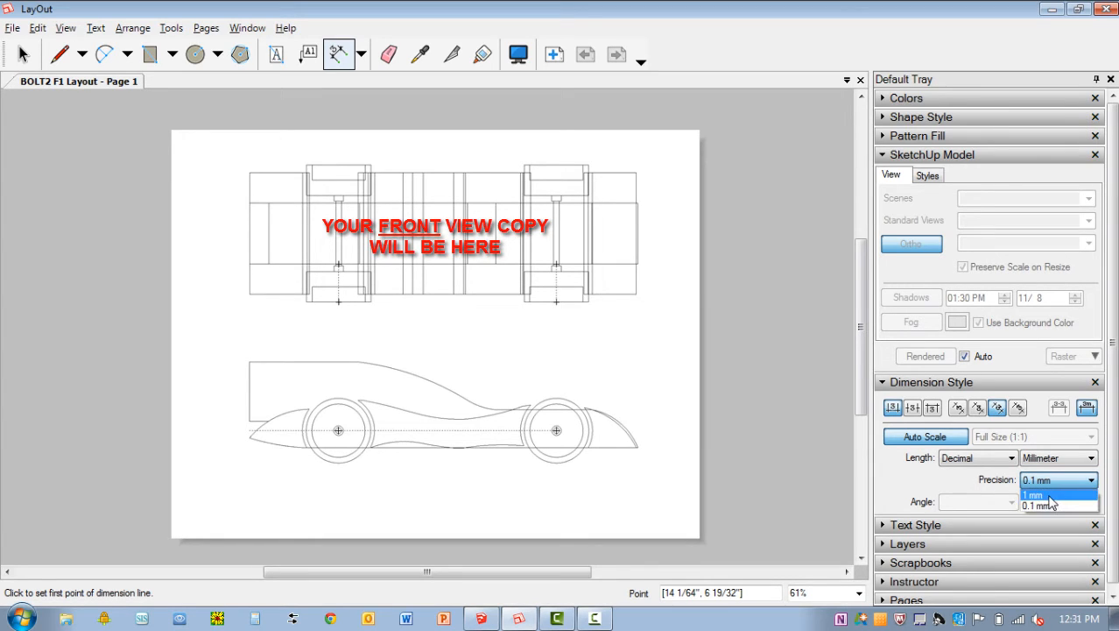
pyautogui.click(1049, 496)
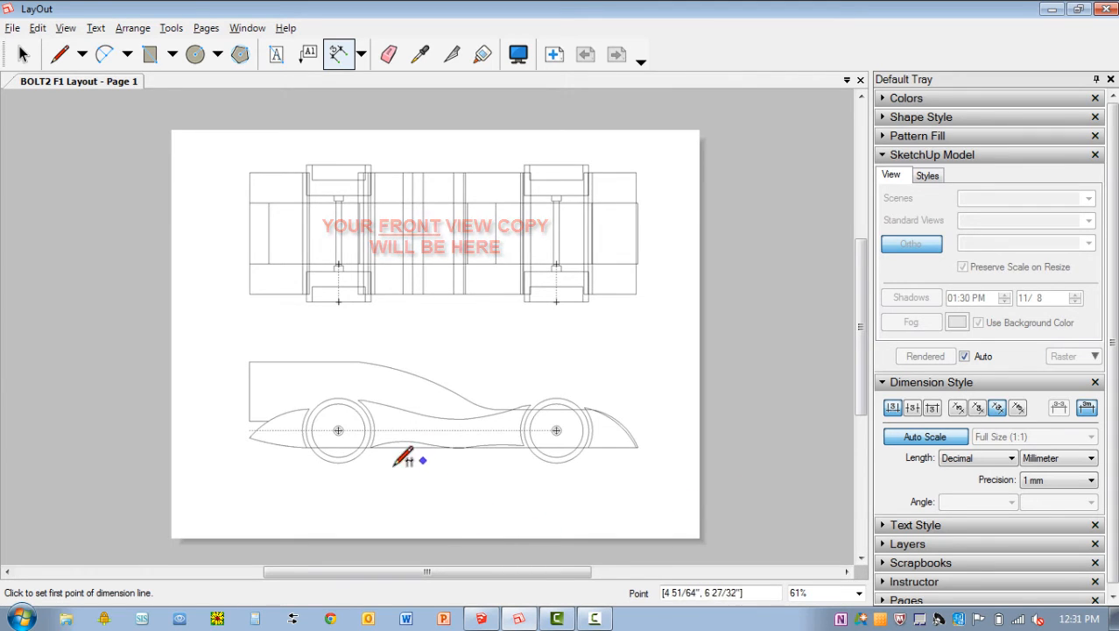
# - Dimension the car's overall length in the lower front view, from the upper rear corner to the nose tip, with the dimension line above the car
pyautogui.scroll(2, 436, 460)
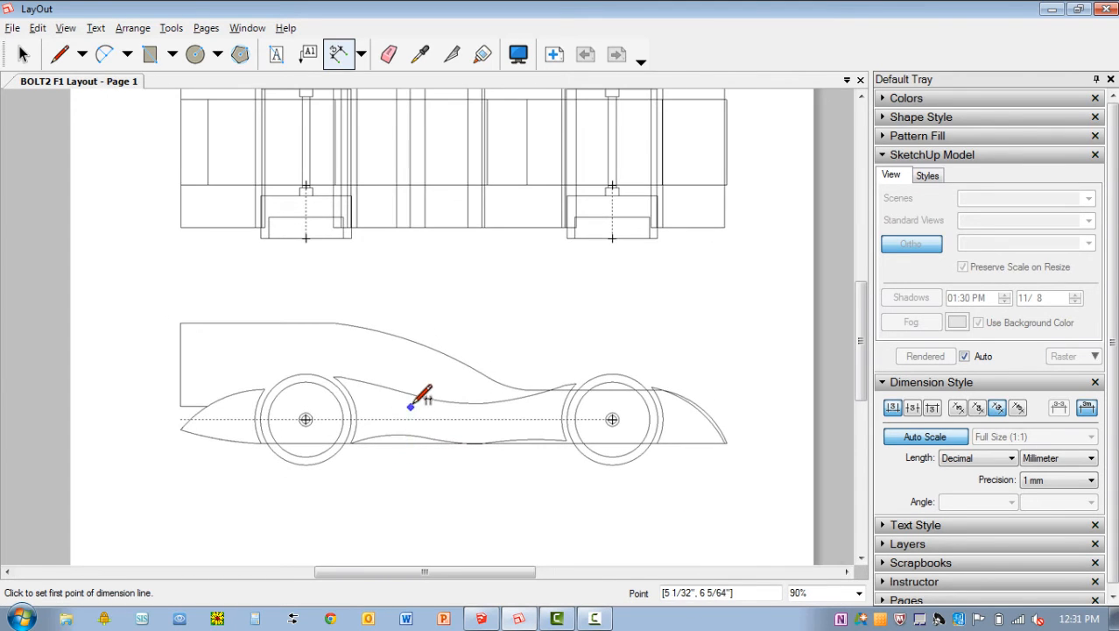
pyautogui.scroll(1, 417, 392)
pyautogui.scroll(1, 424, 387)
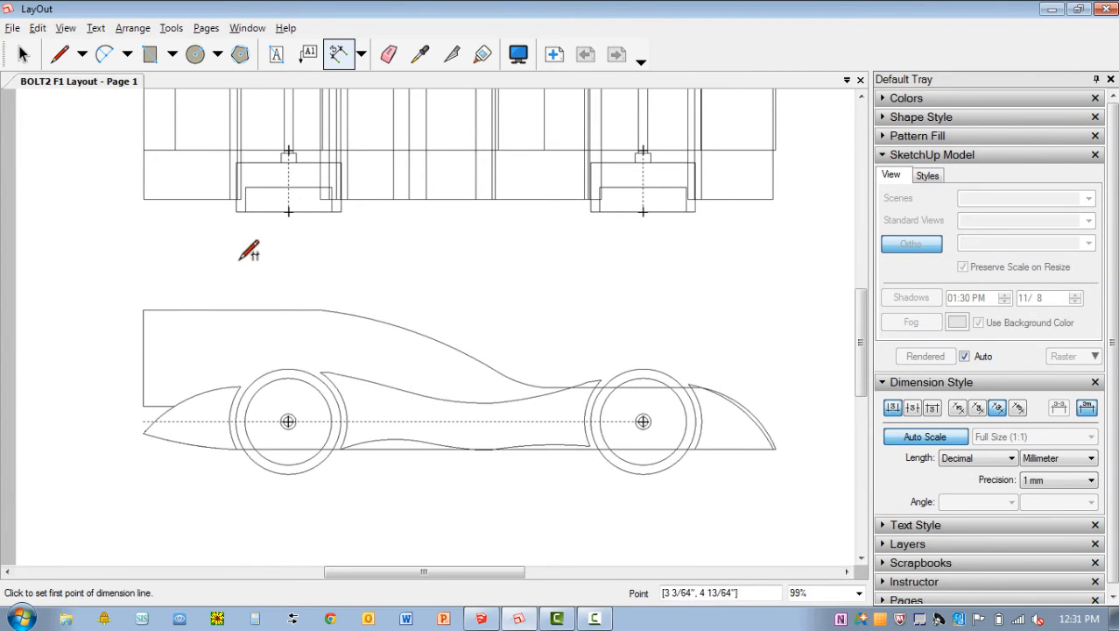
pyautogui.click(145, 310)
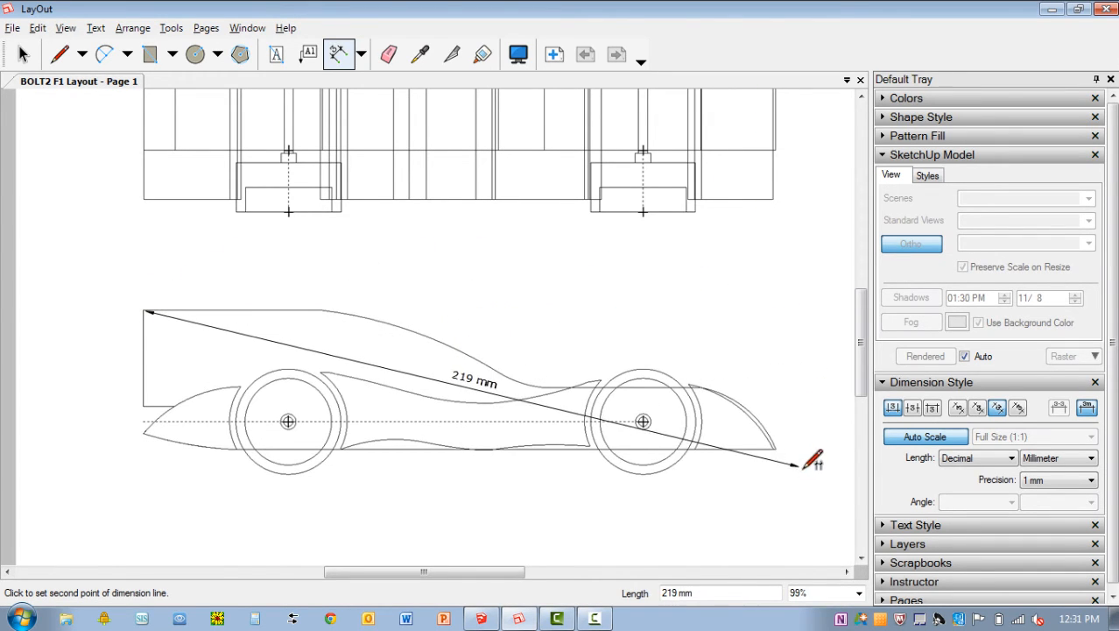
pyautogui.scroll(5, 799, 470)
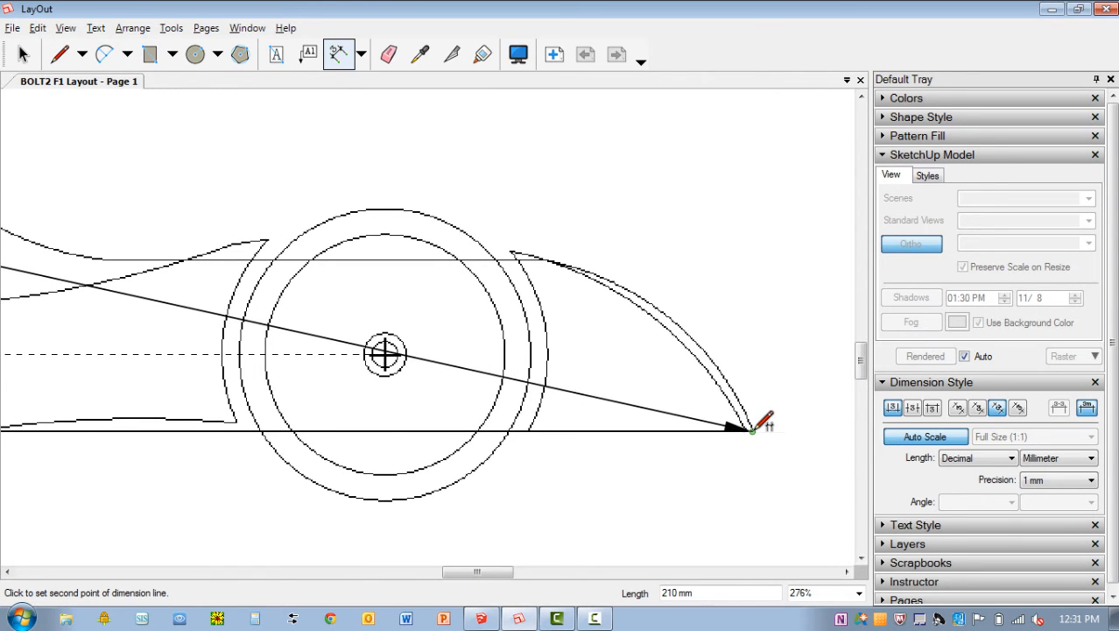
pyautogui.click(751, 429)
pyautogui.scroll(-5, 758, 431)
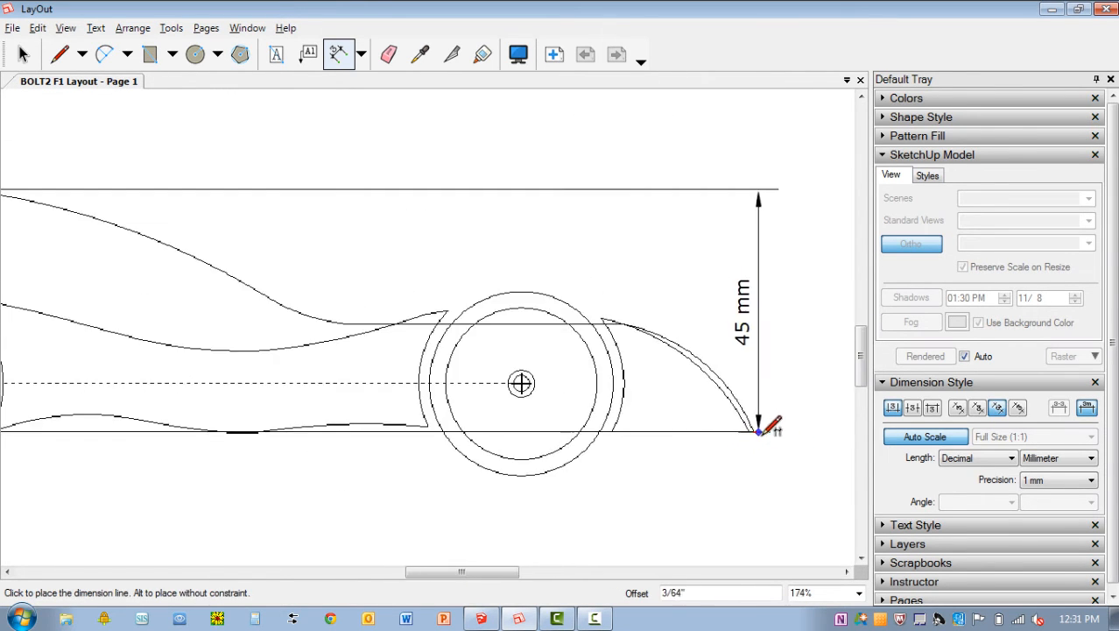
pyautogui.scroll(-2, 763, 433)
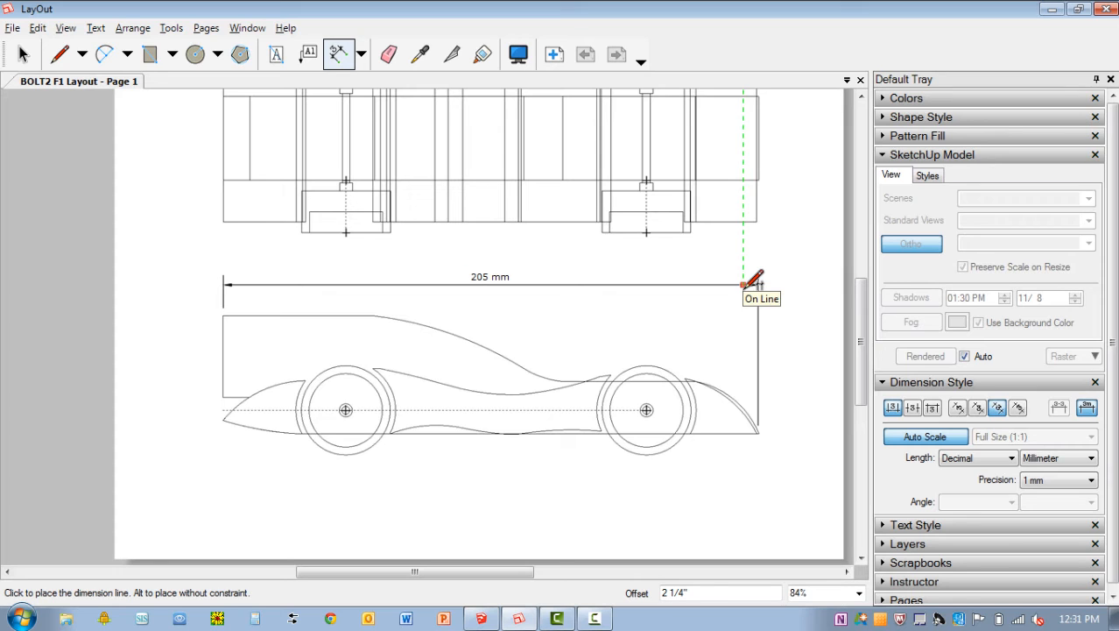
pyautogui.click(745, 283)
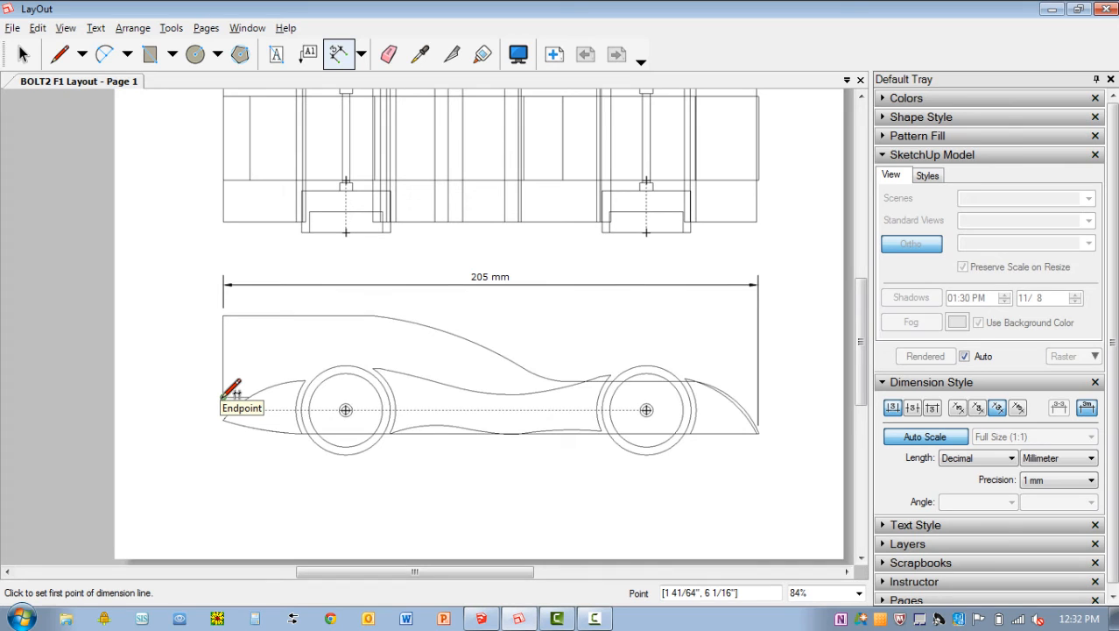
# - Dimension the body height in the lower front view, from the underside to the upper rear corner, with the dimension line behind the car
pyautogui.scroll(2, 282, 449)
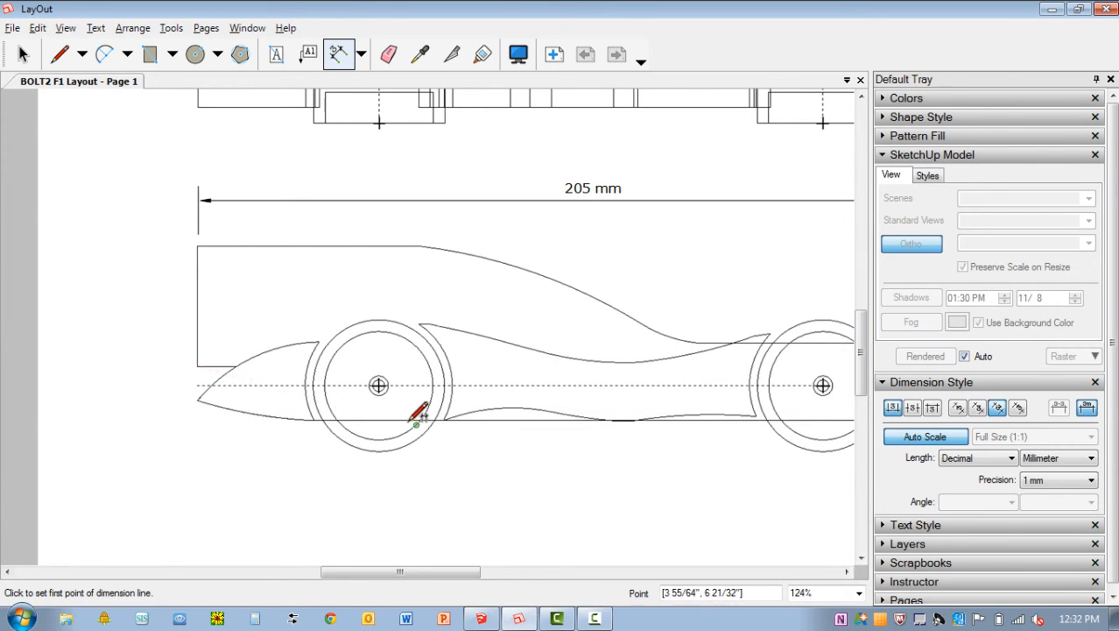
pyautogui.click(313, 418)
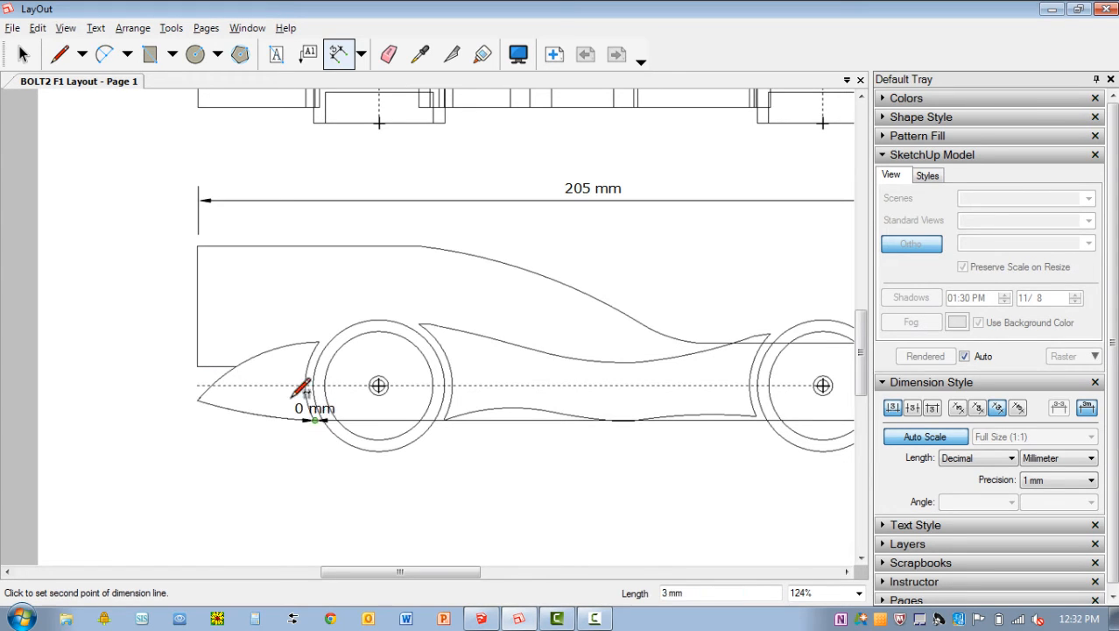
pyautogui.click(199, 246)
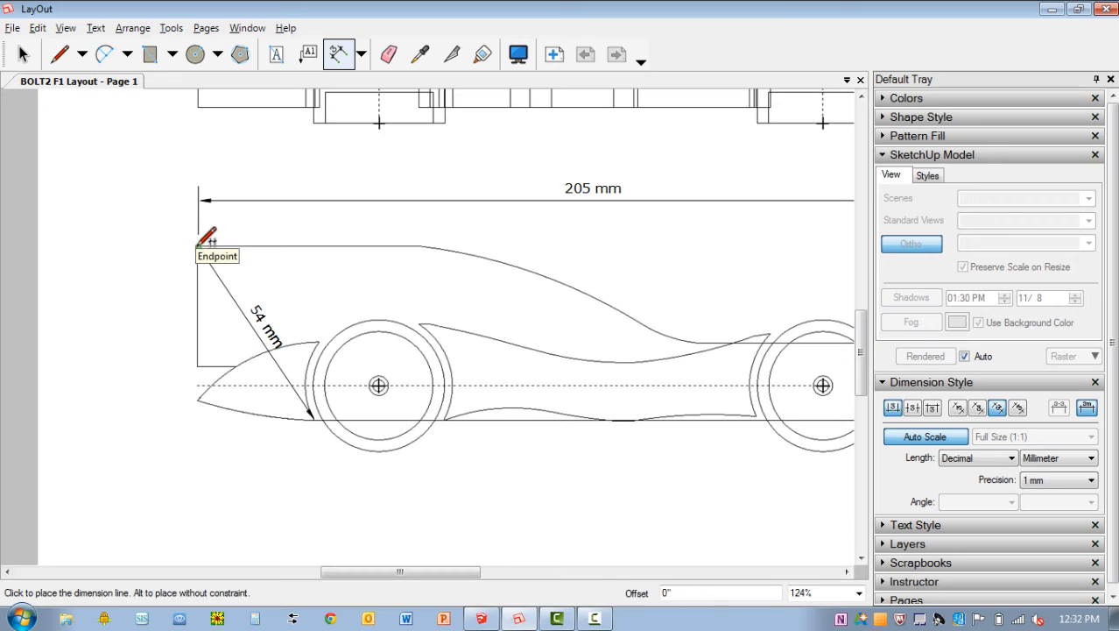
pyautogui.click(123, 248)
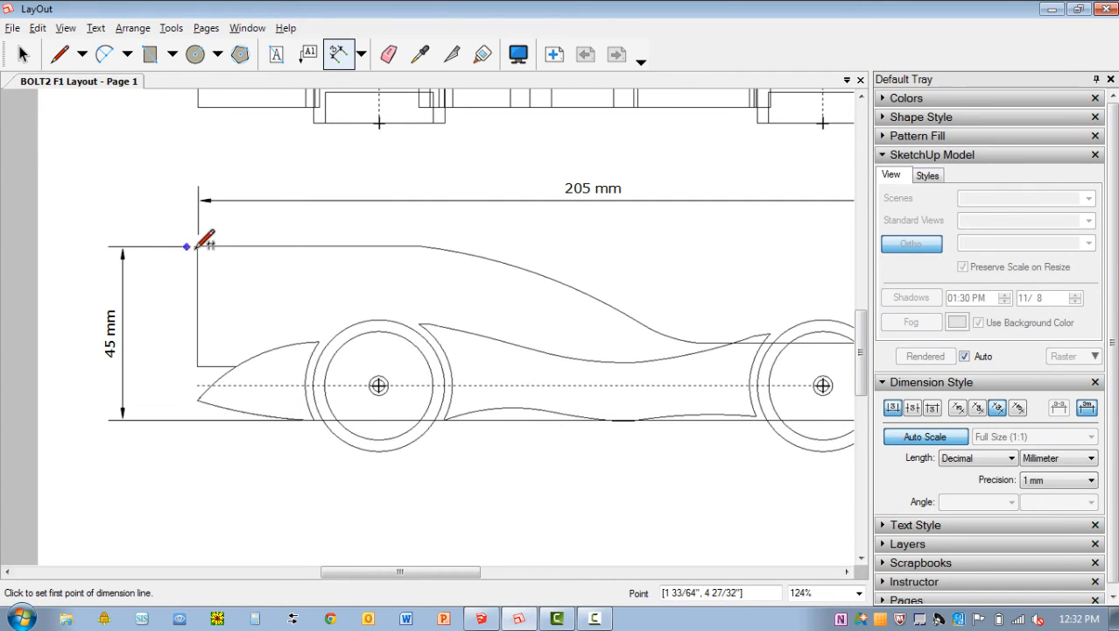
# - Dimension the horizontal distance from the body's rear edge to the rear wheel's center, with the dimension line below the car
pyautogui.scroll(-2, 243, 501)
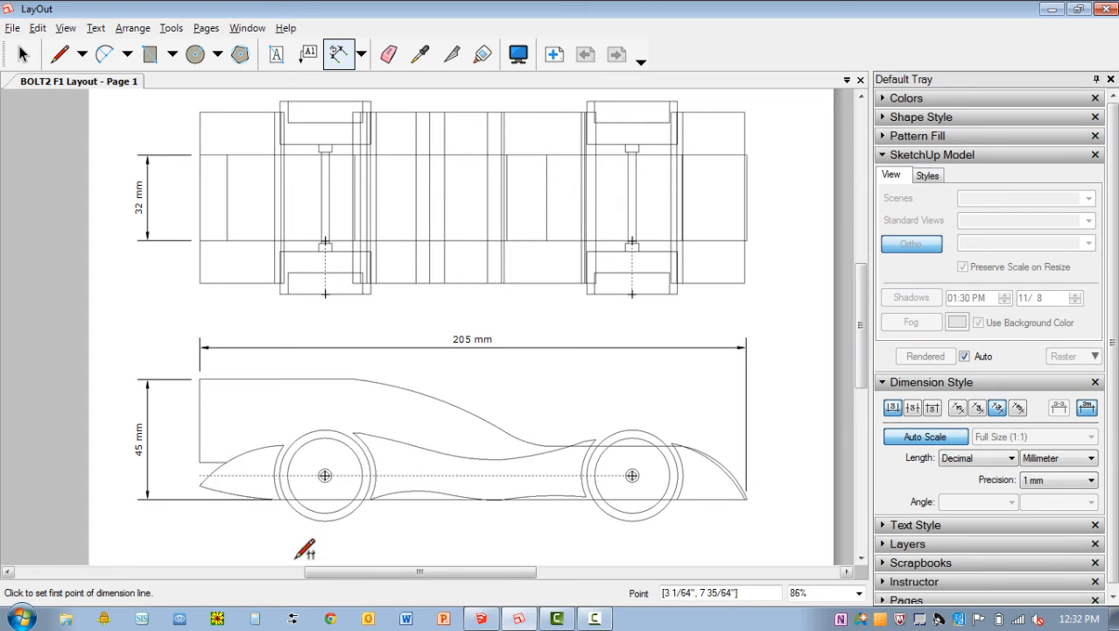
pyautogui.scroll(-1, 387, 380)
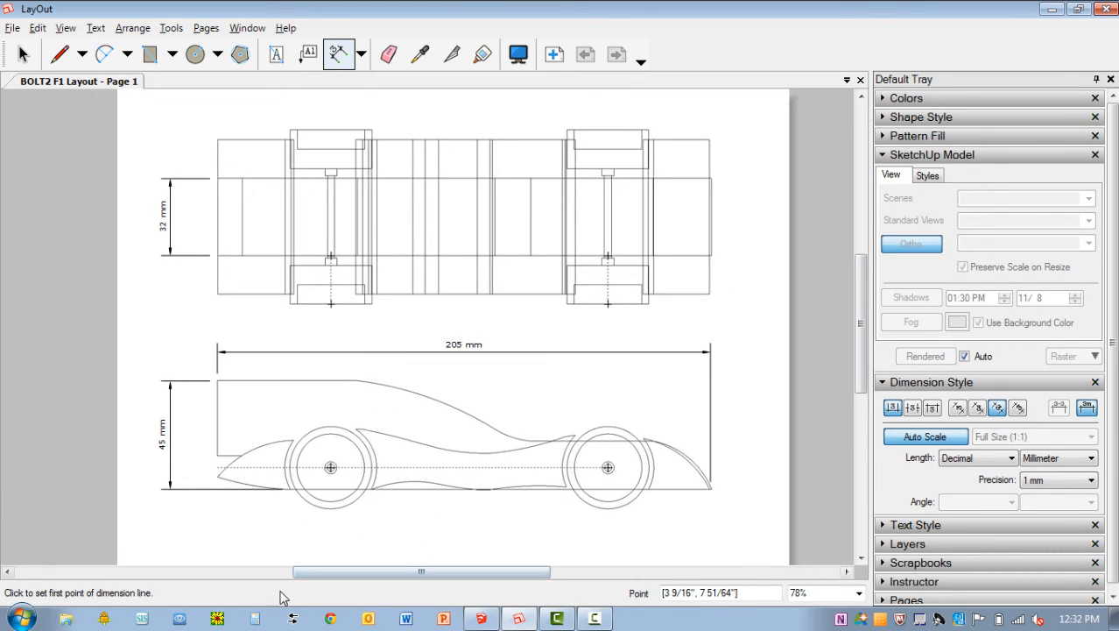
pyautogui.scroll(3, 267, 543)
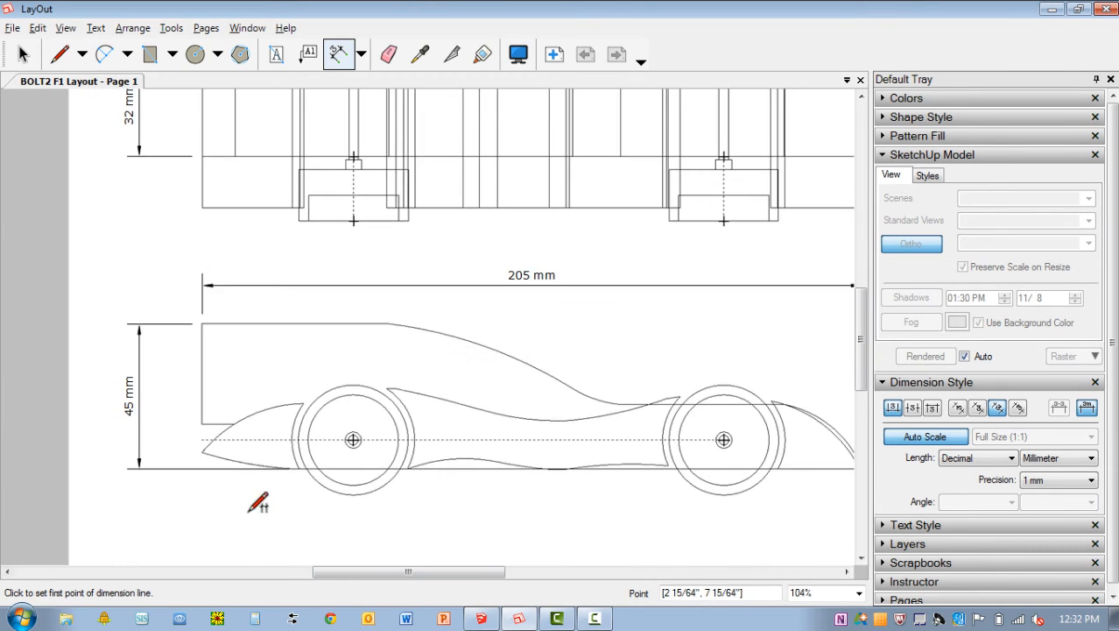
pyautogui.click(202, 424)
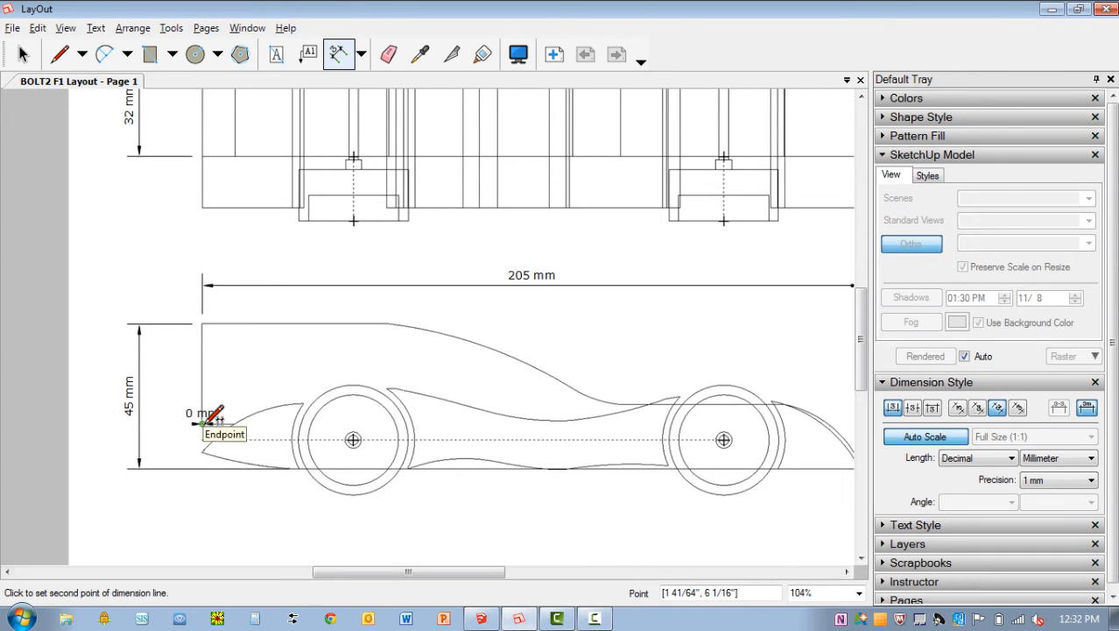
pyautogui.click(353, 438)
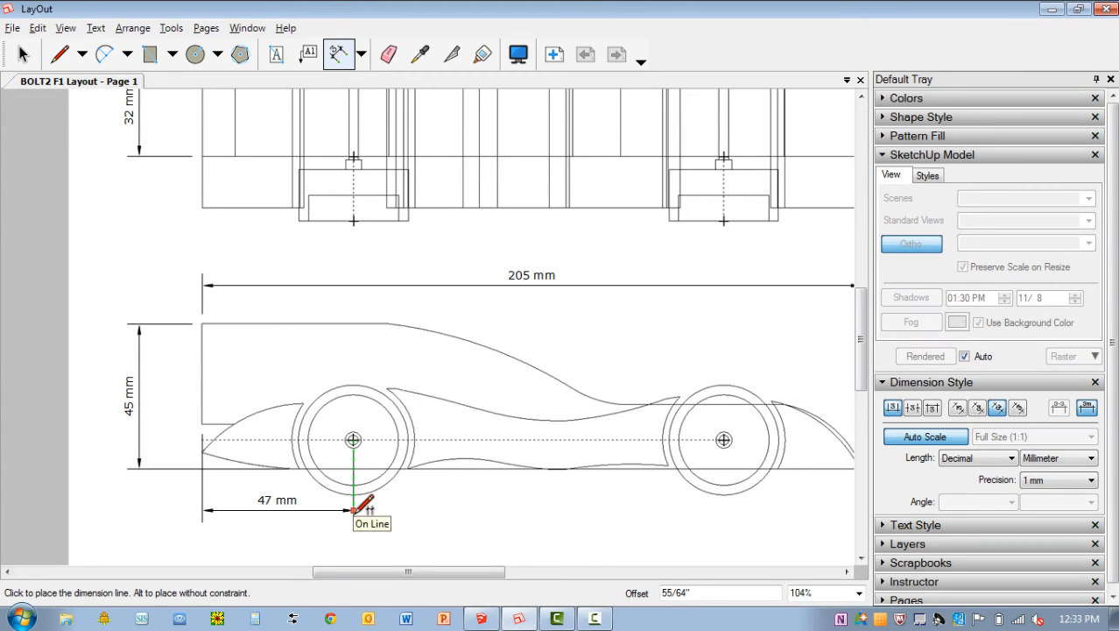
pyautogui.click(354, 508)
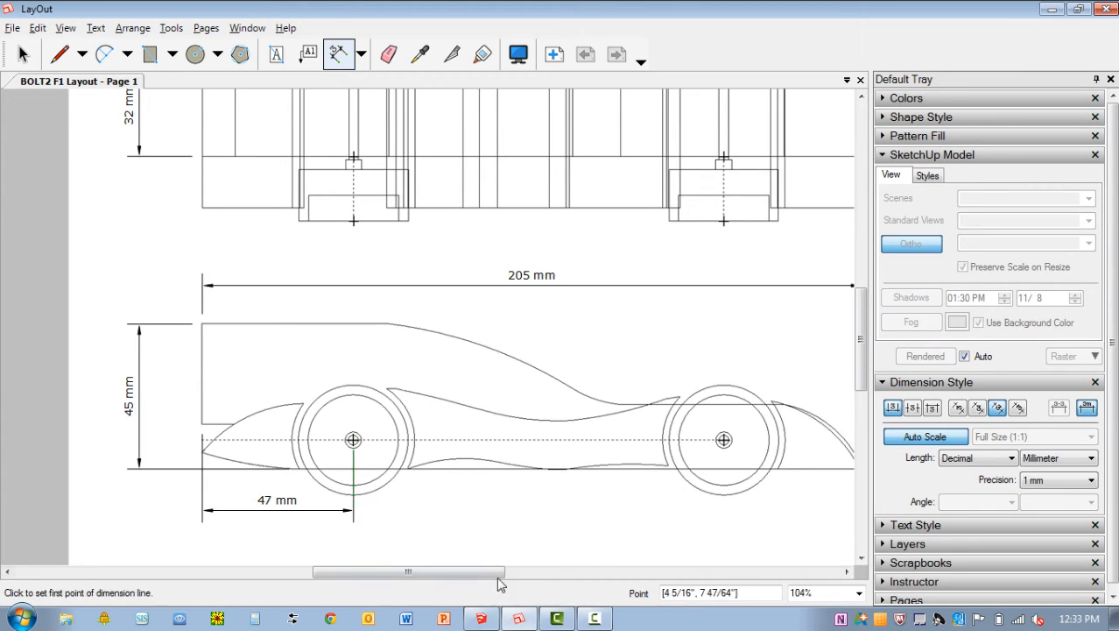
# - Dimension the horizontal distance from the body's rear edge to the front wheel's center, with the line below the rear wheel dimension
pyautogui.click(204, 423)
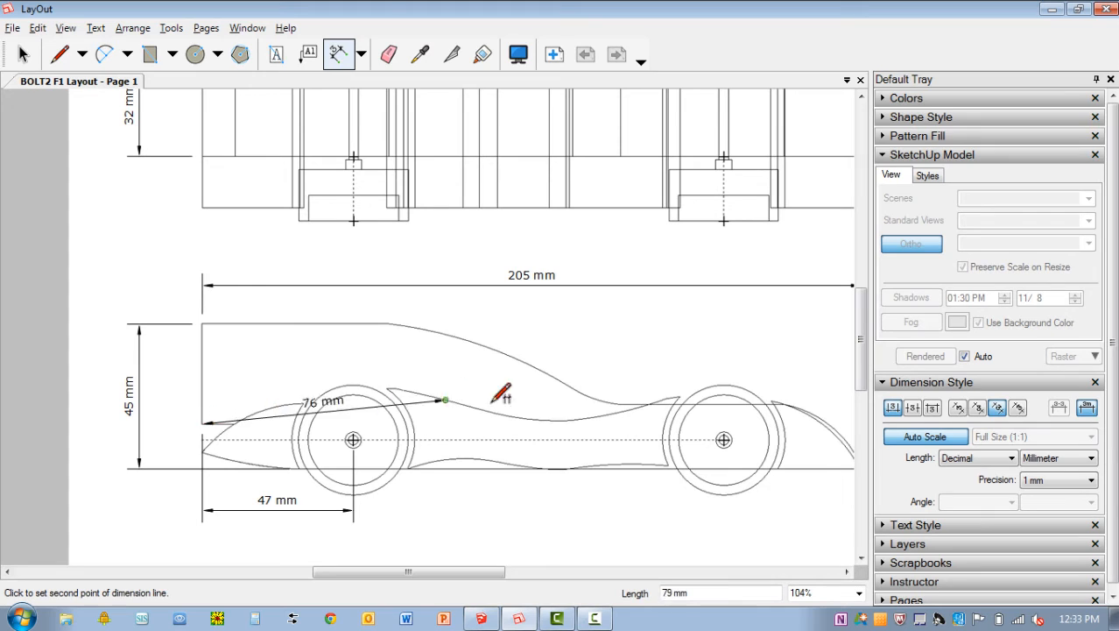
pyautogui.click(723, 439)
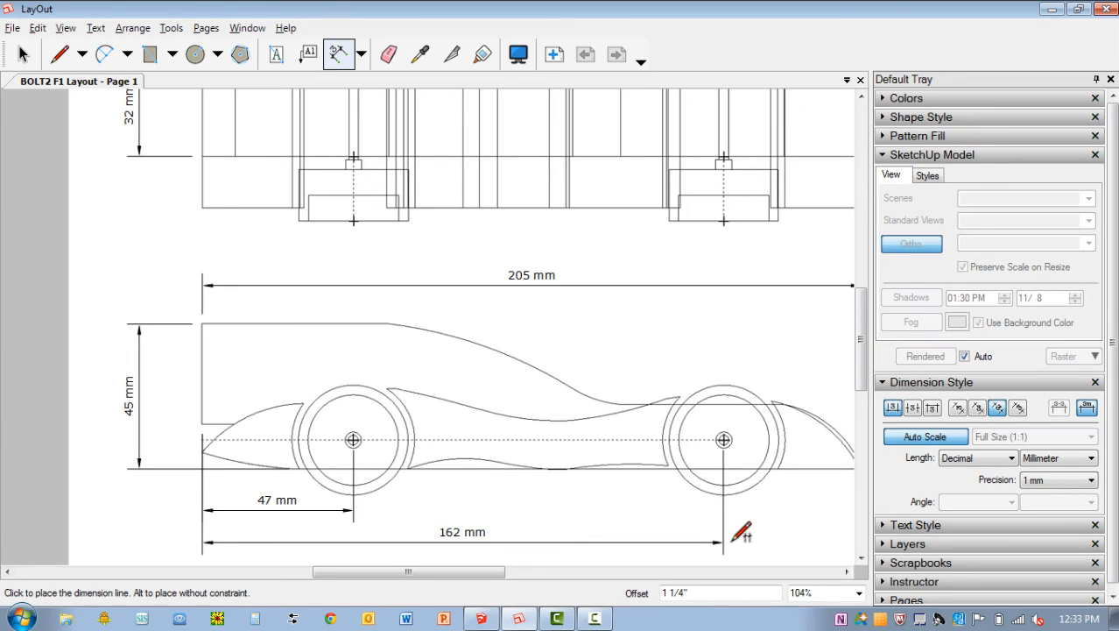
pyautogui.click(734, 538)
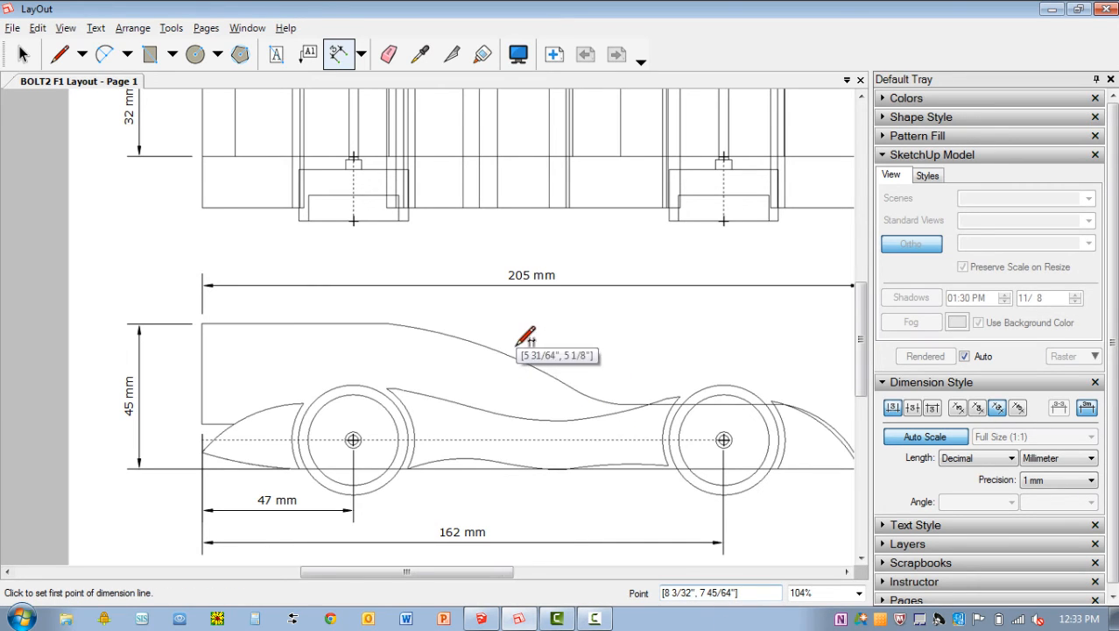
# - Add a text label with the author's full name and PD.2 near the page's lower-right corner, below the front wheel
pyautogui.scroll(-1, 497, 334)
pyautogui.click(66, 28)
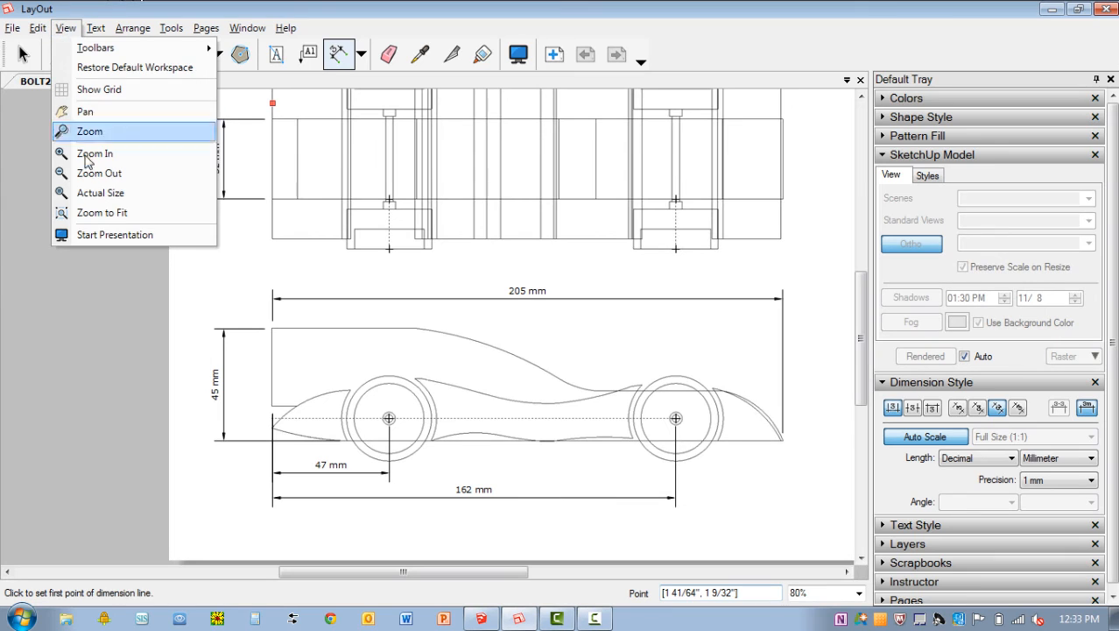
pyautogui.click(102, 213)
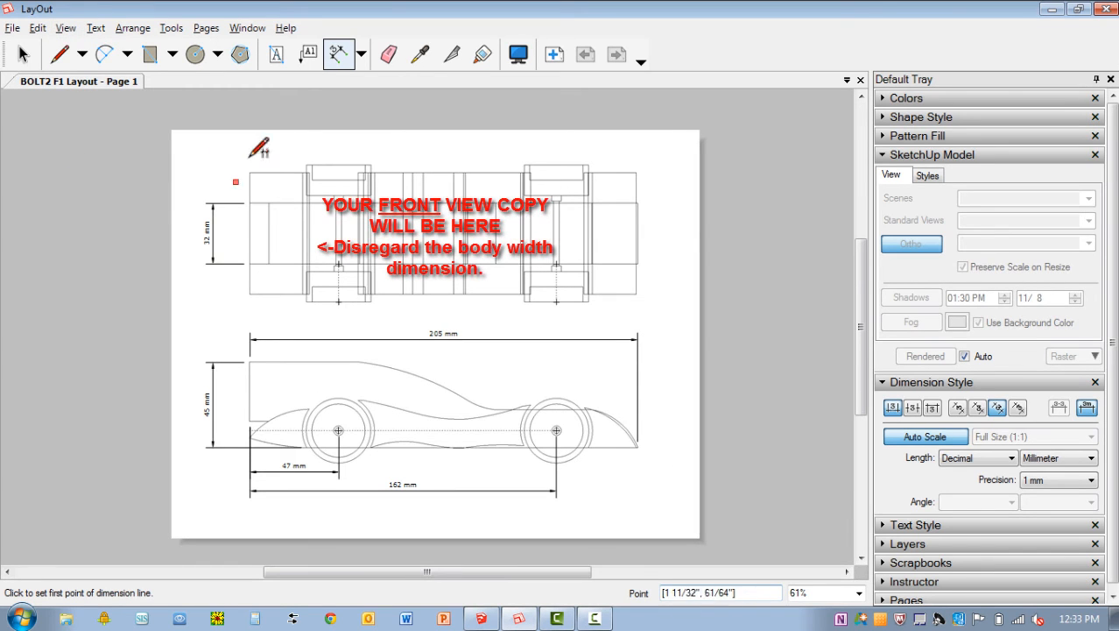
pyautogui.click(275, 56)
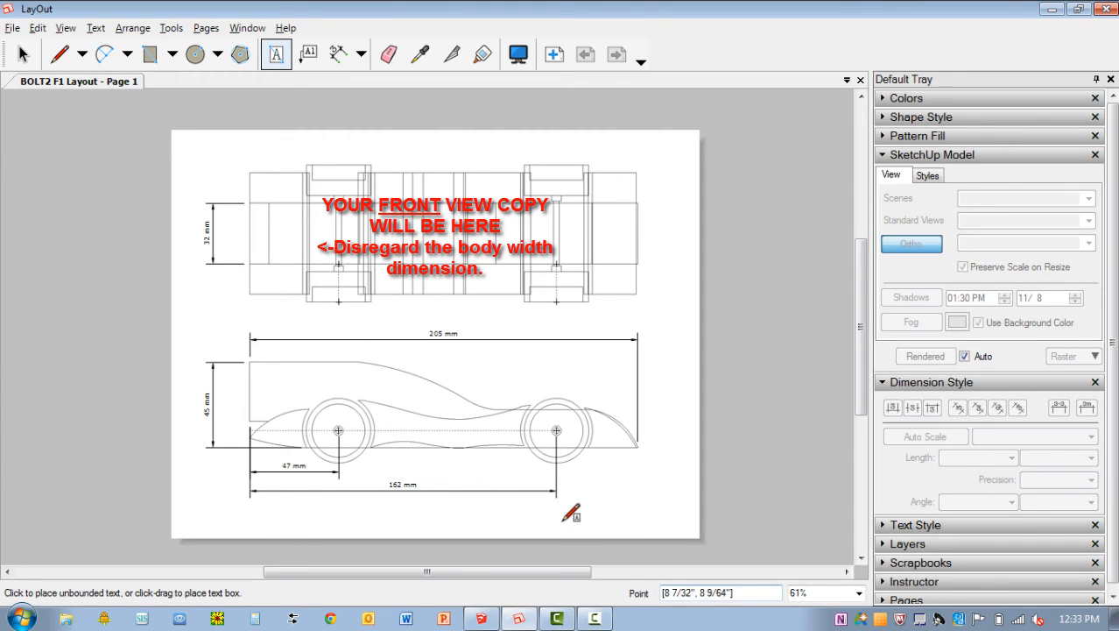
pyautogui.click(560, 524)
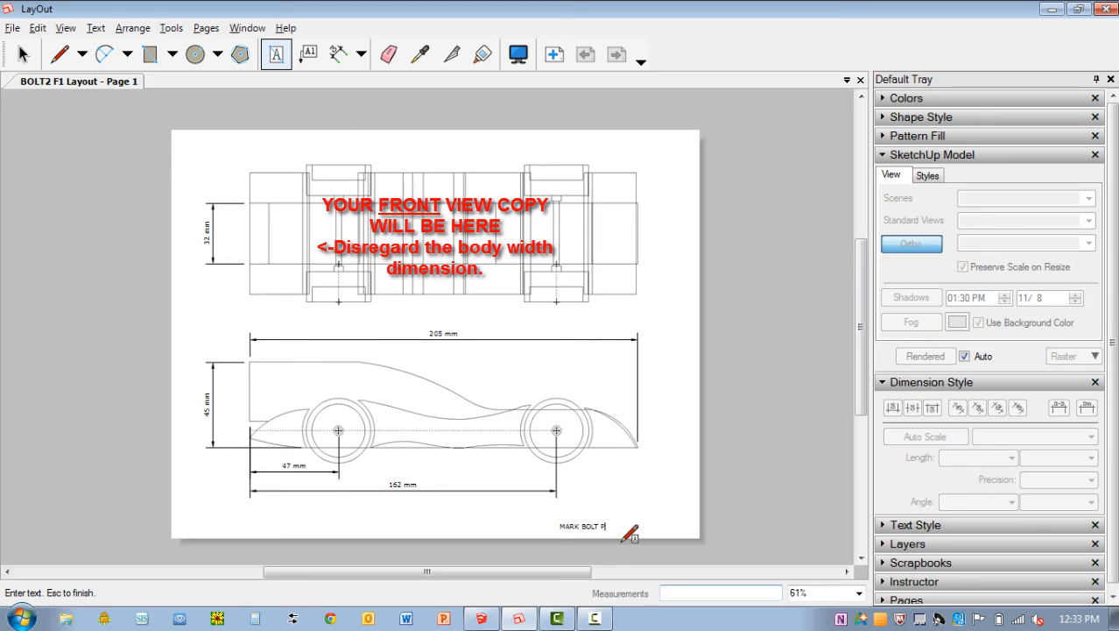
pyautogui.write('.2')
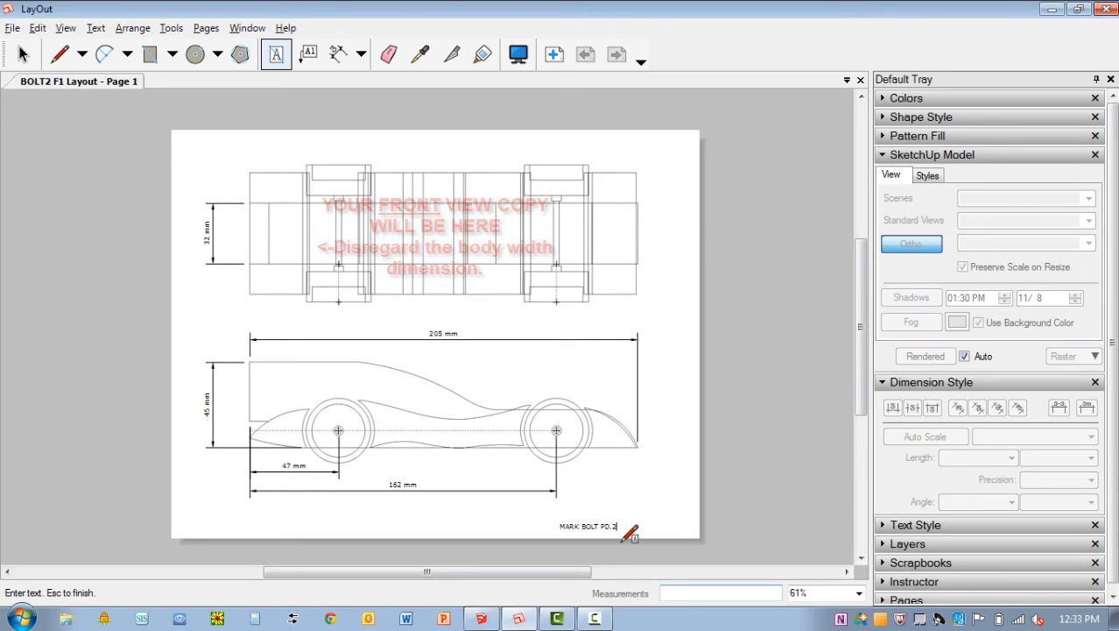
pyautogui.scroll(1, 622, 555)
pyautogui.scroll(5, 623, 555)
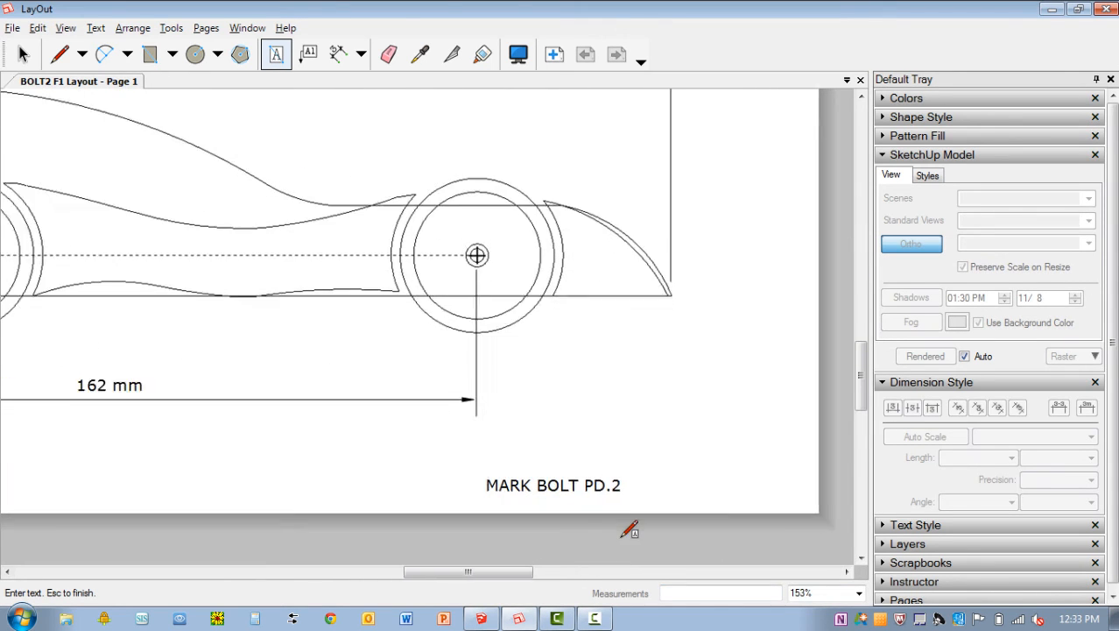
pyautogui.scroll(-5, 629, 487)
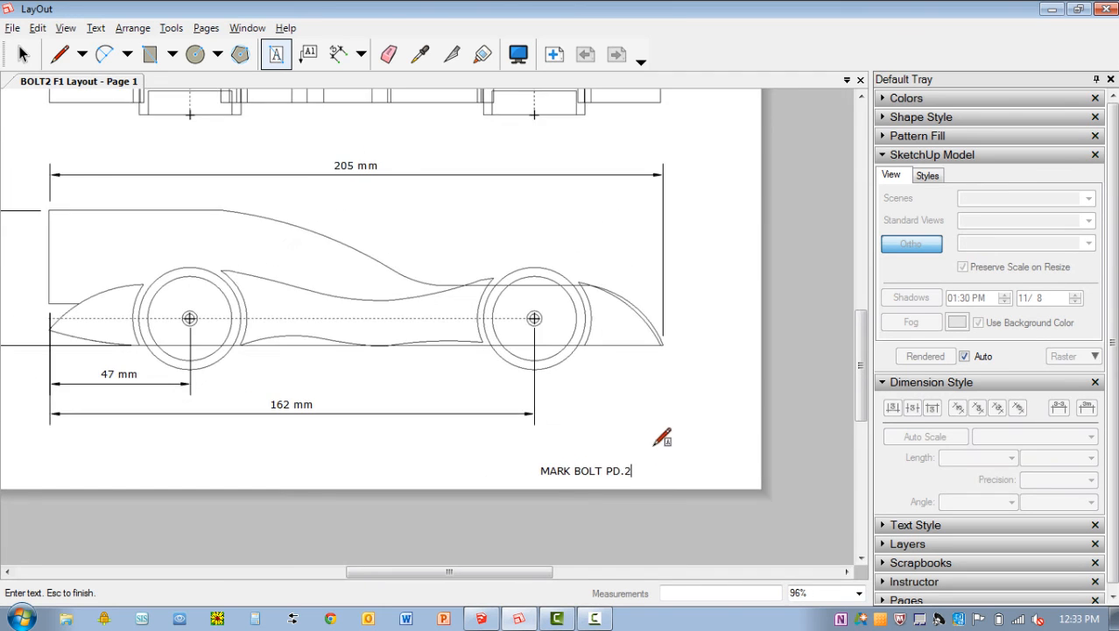
# - Fit the whole page in view and save the drawing under its existing file name
pyautogui.click(66, 31)
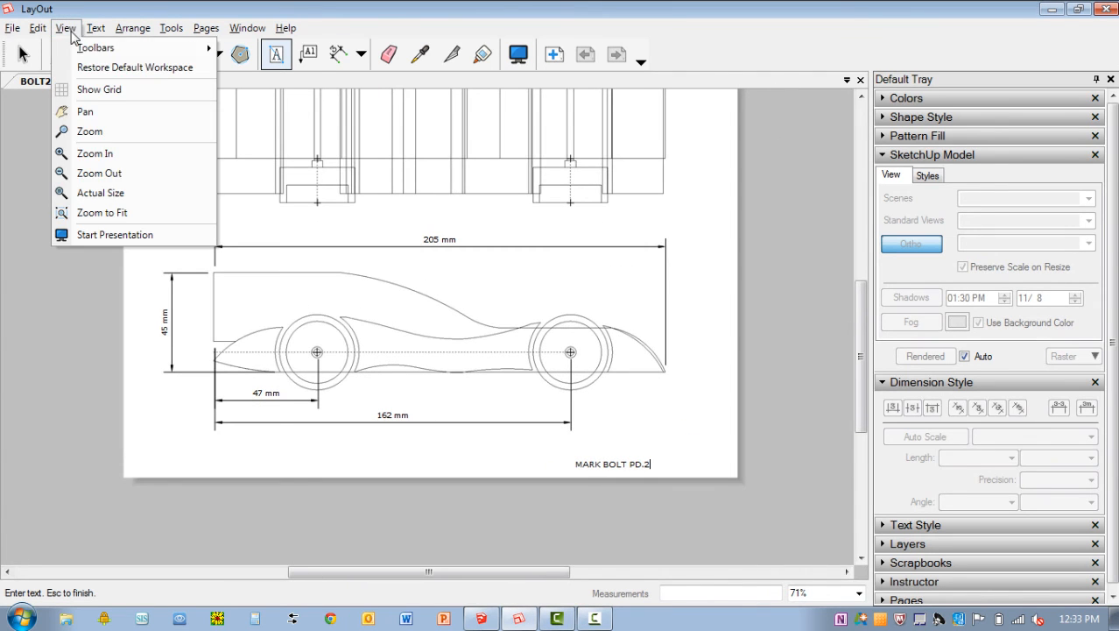
pyautogui.click(101, 213)
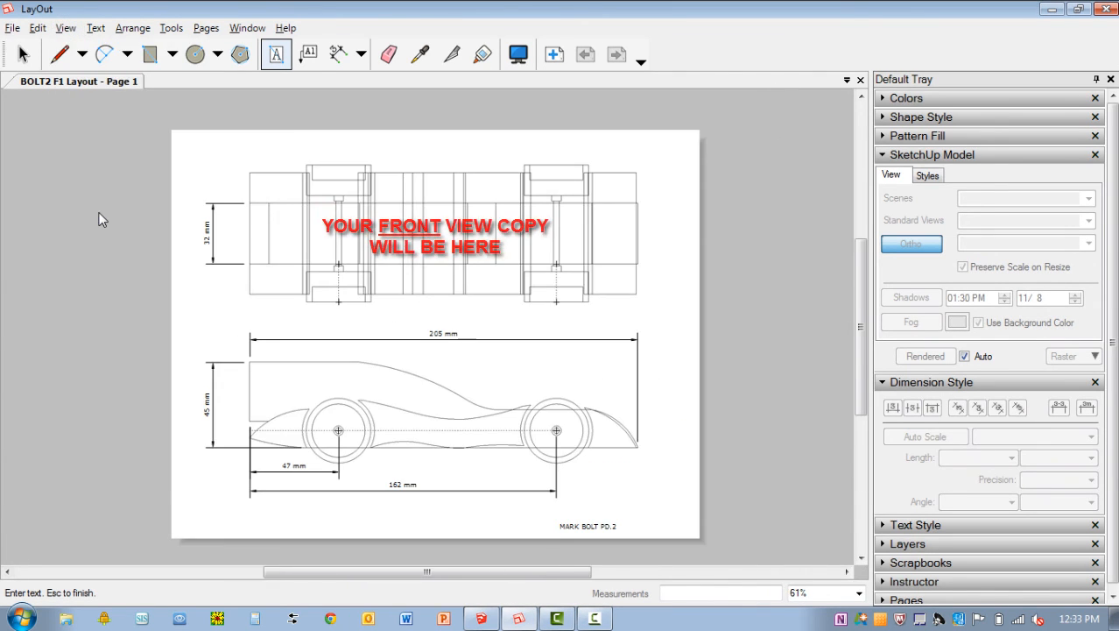
pyautogui.click(12, 29)
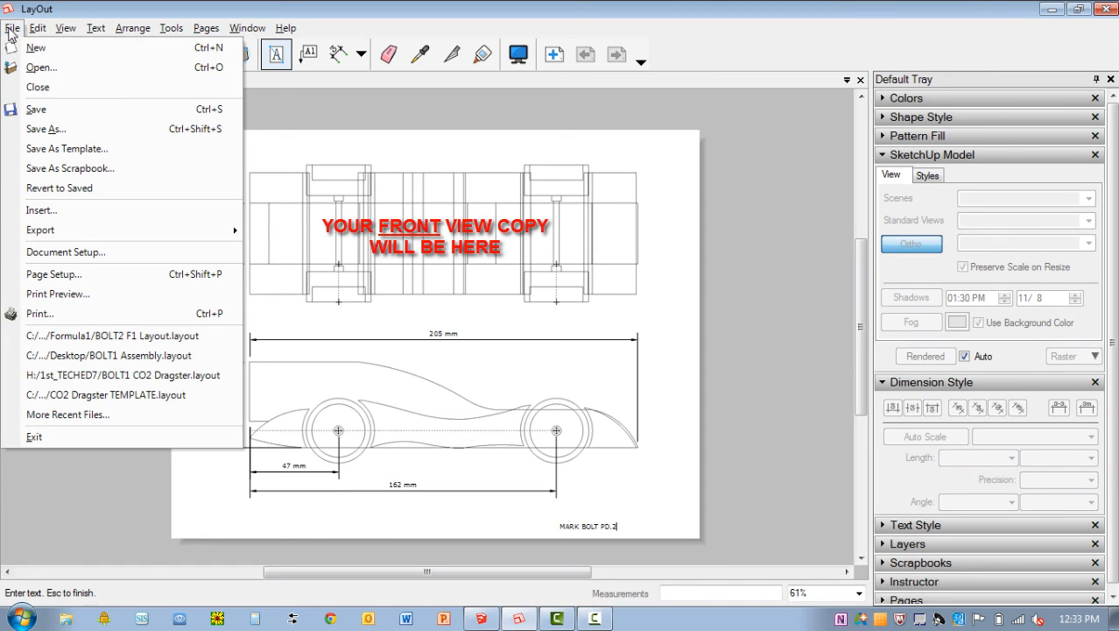
pyautogui.click(31, 109)
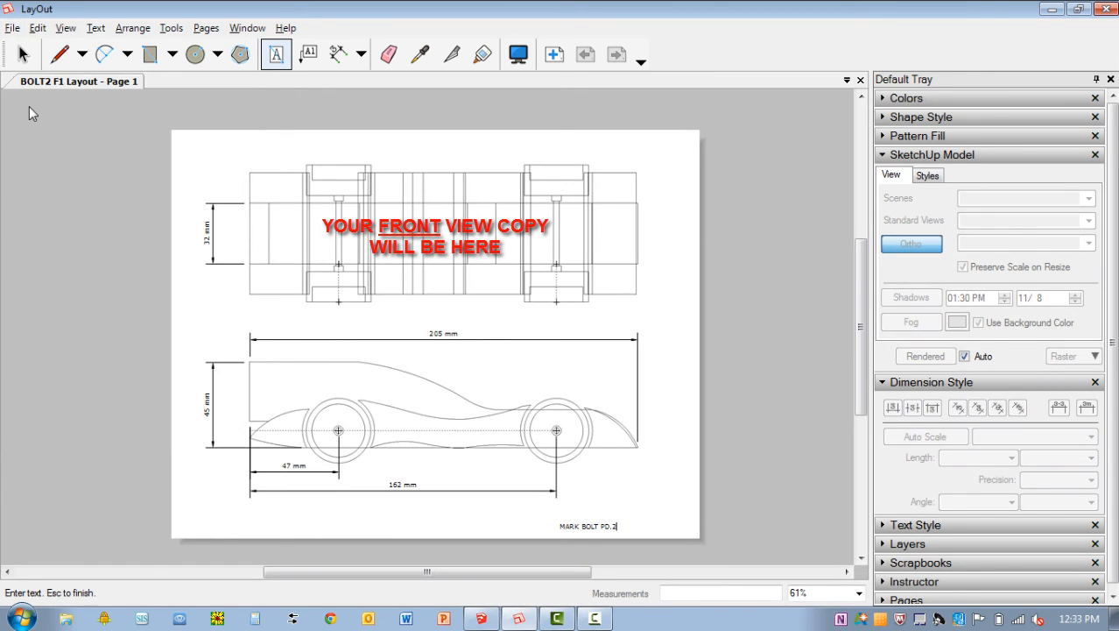
# - Print 2 copies of the drawing on the C125 - HP4100n on carsonmsPS printer
pyautogui.click(12, 28)
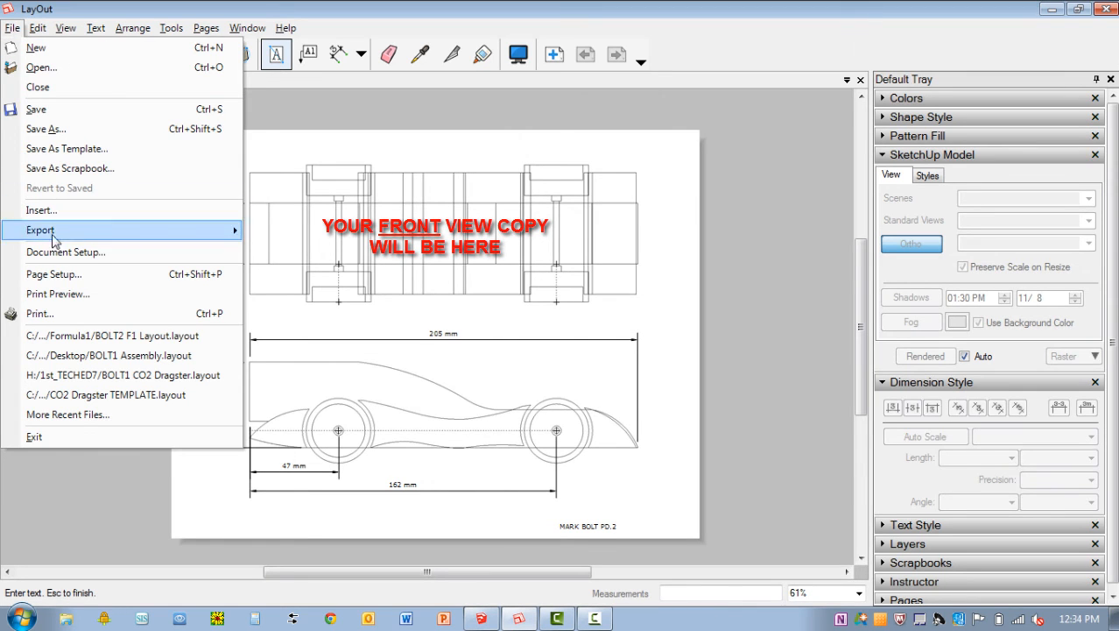
pyautogui.click(38, 314)
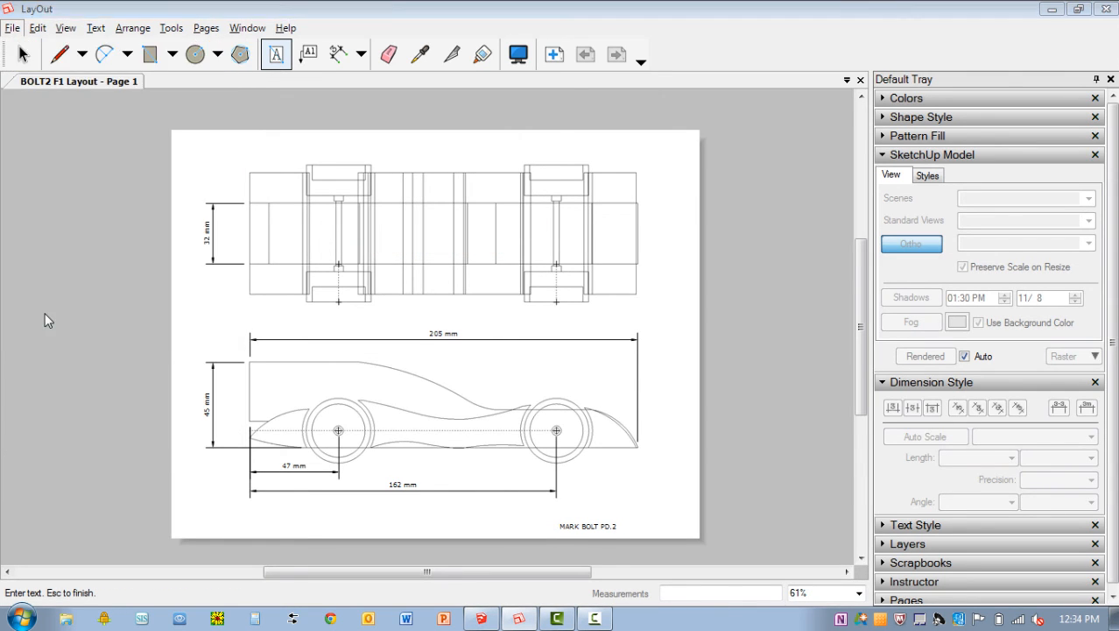
pyautogui.moveTo(98, 27); pyautogui.dragTo(374, 111)
pyautogui.click(325, 207)
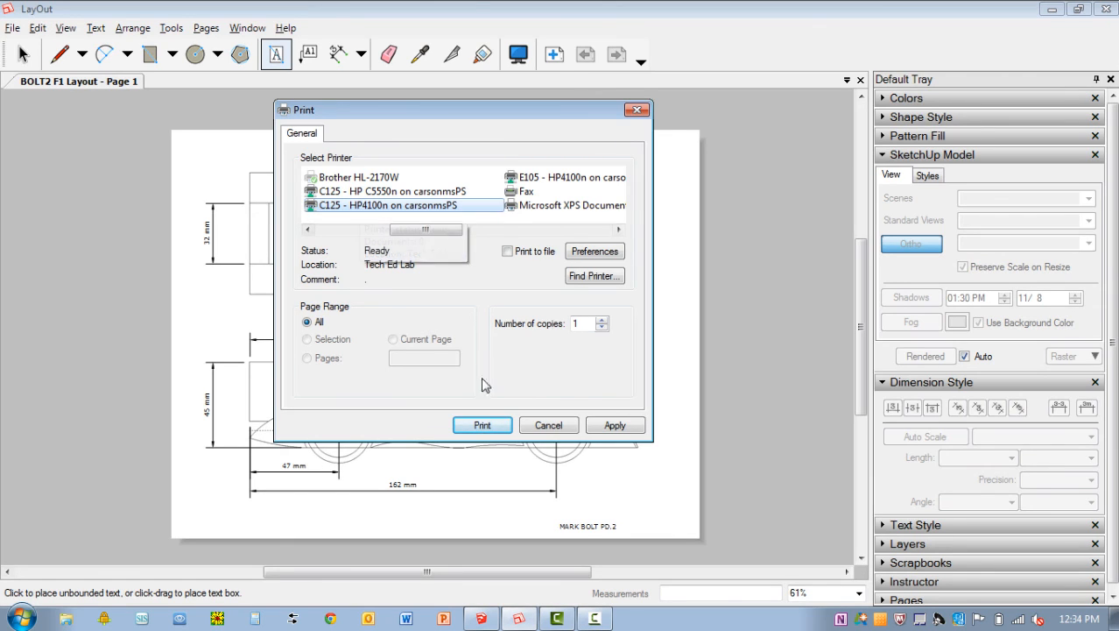
pyautogui.click(602, 320)
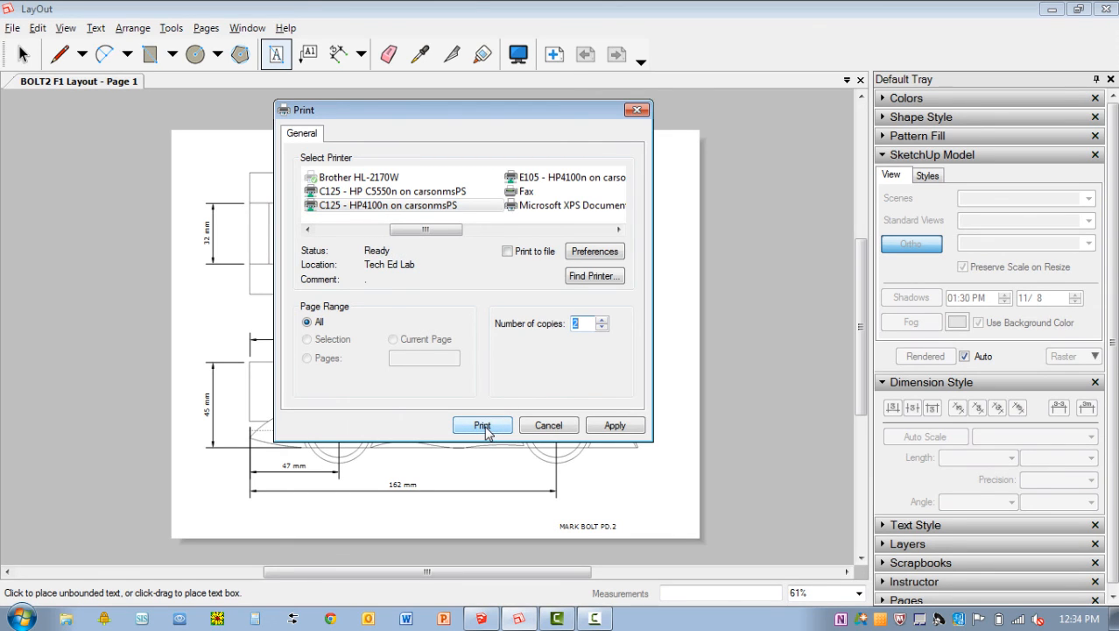
pyautogui.click(485, 425)
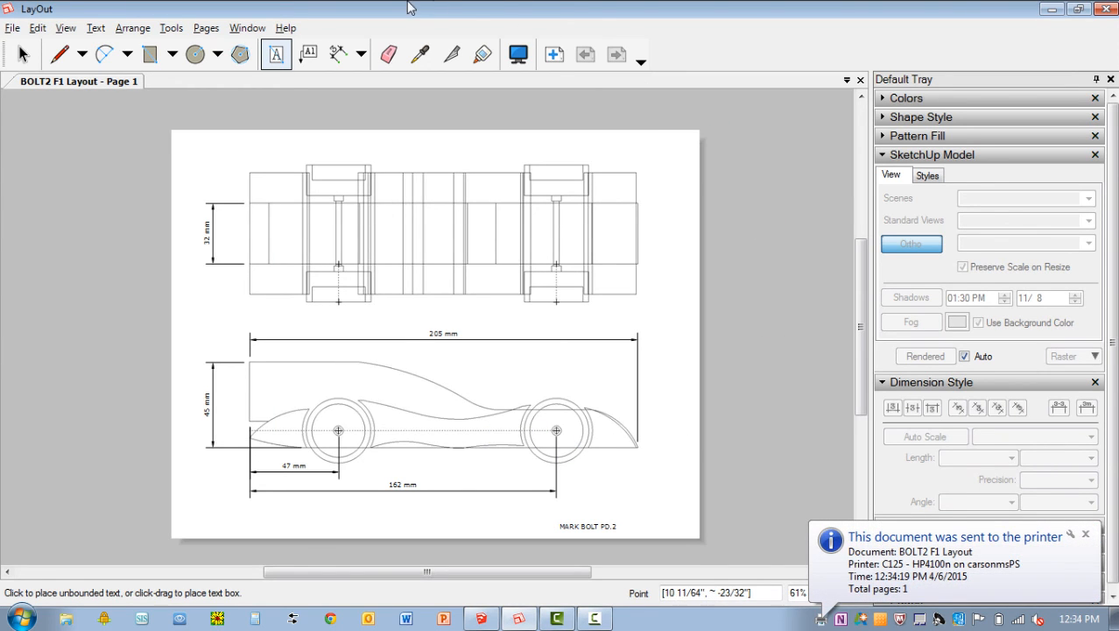
# - Close LayOut and SketchUp, and open the Formula1 folder from the desktop
pyautogui.click(1105, 9)
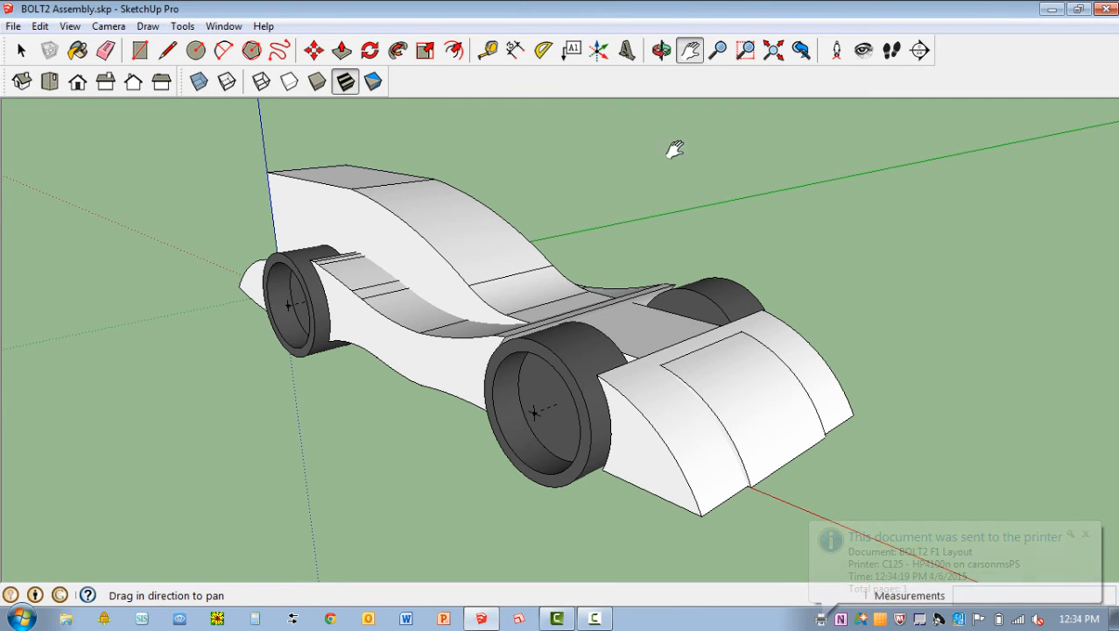
pyautogui.click(1109, 11)
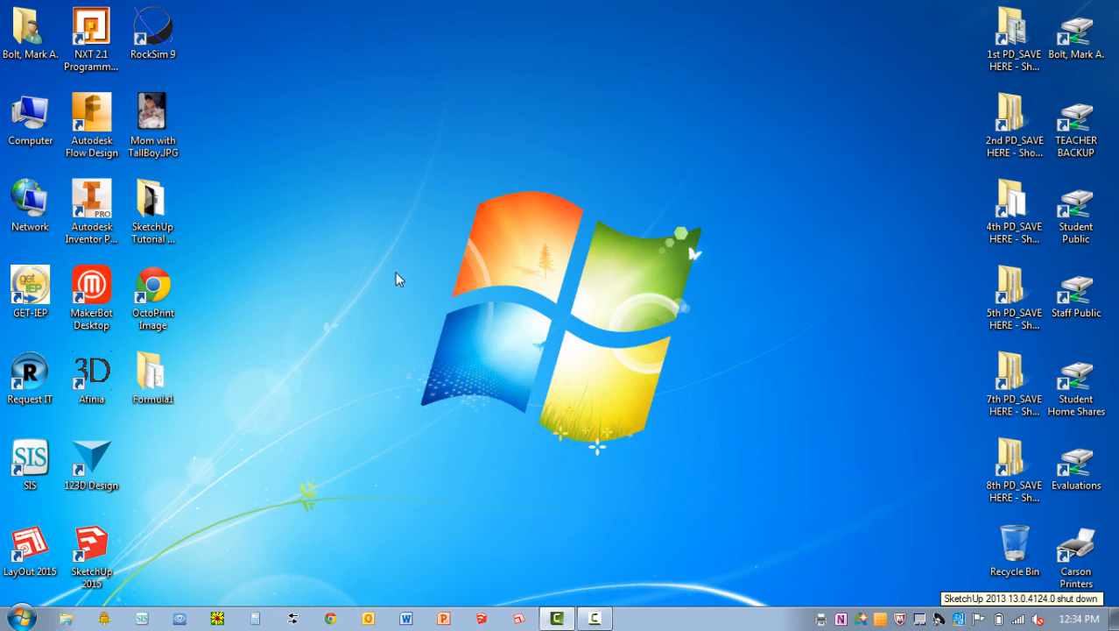
pyautogui.doubleClick(143, 390)
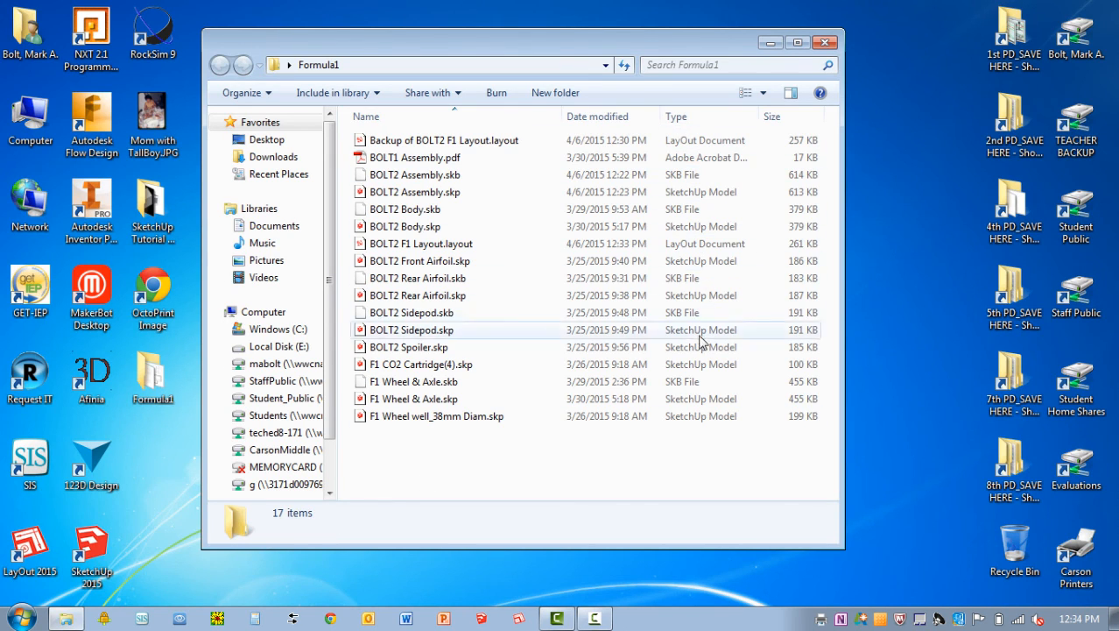
# - Sort the files by type and paste a copy of BOLT2 F1 Layout.layout into the 2nd PD_SAVE HERE desktop shortcut
pyautogui.click(688, 120)
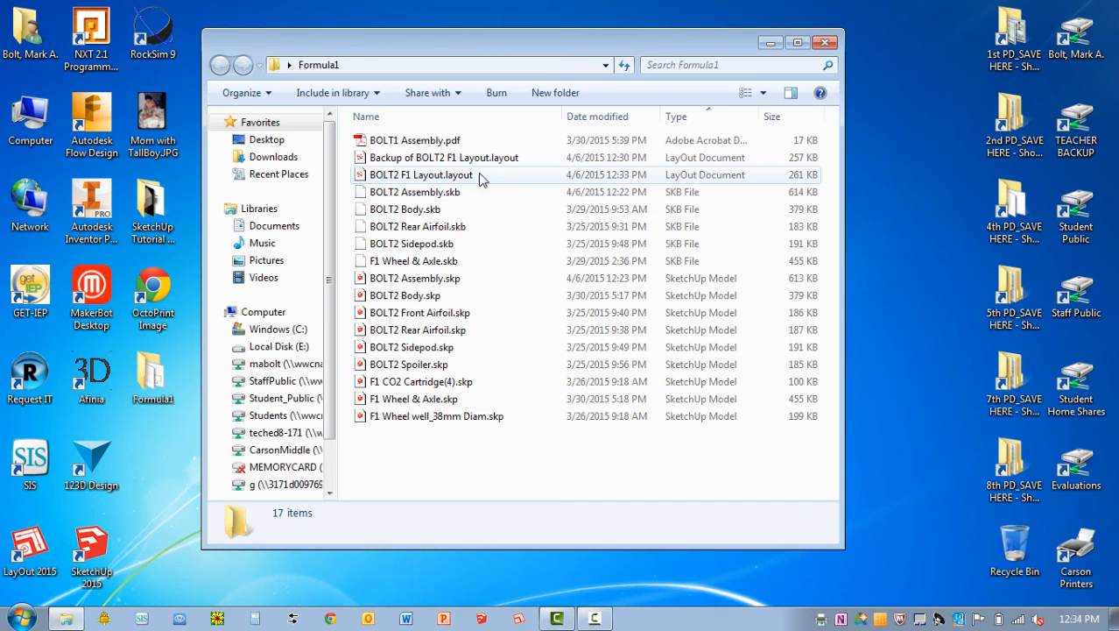
pyautogui.click(395, 176)
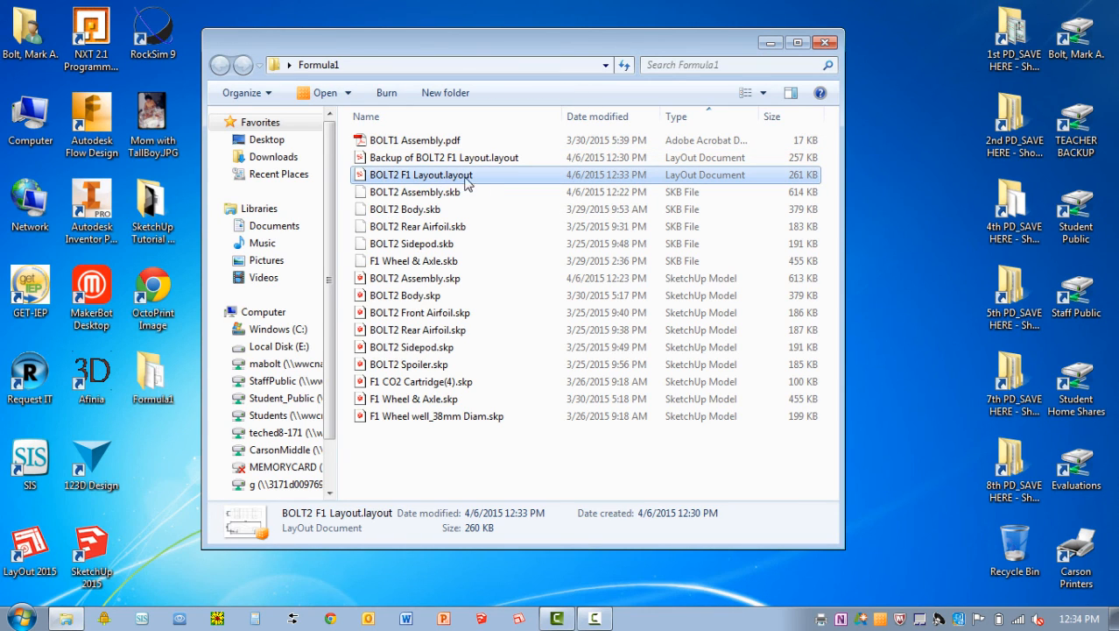
pyautogui.rightClick(403, 178)
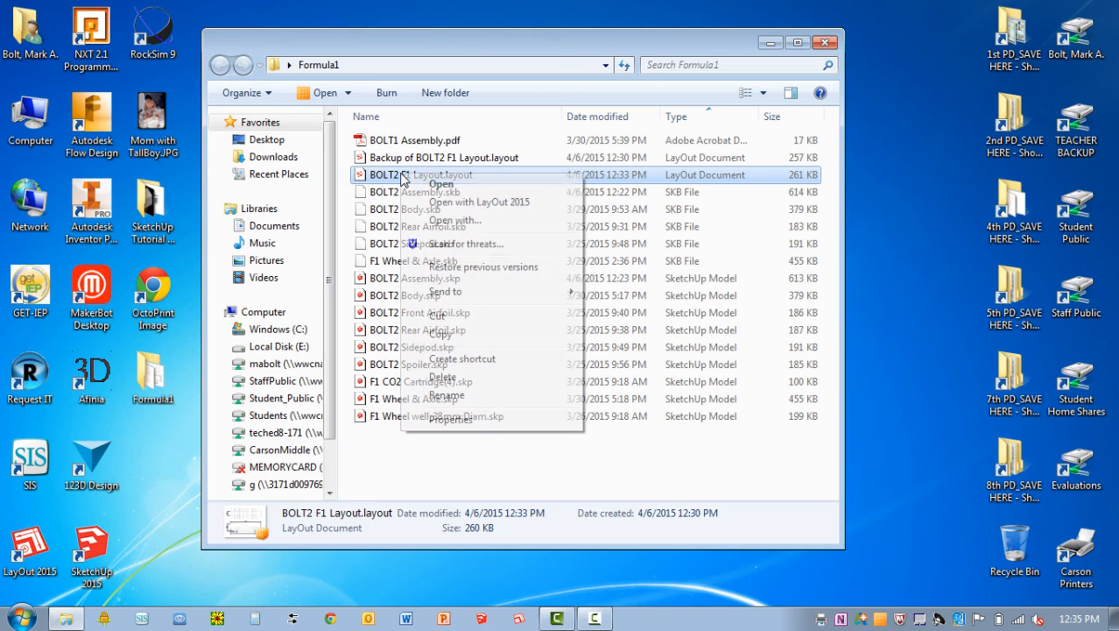
pyautogui.click(440, 338)
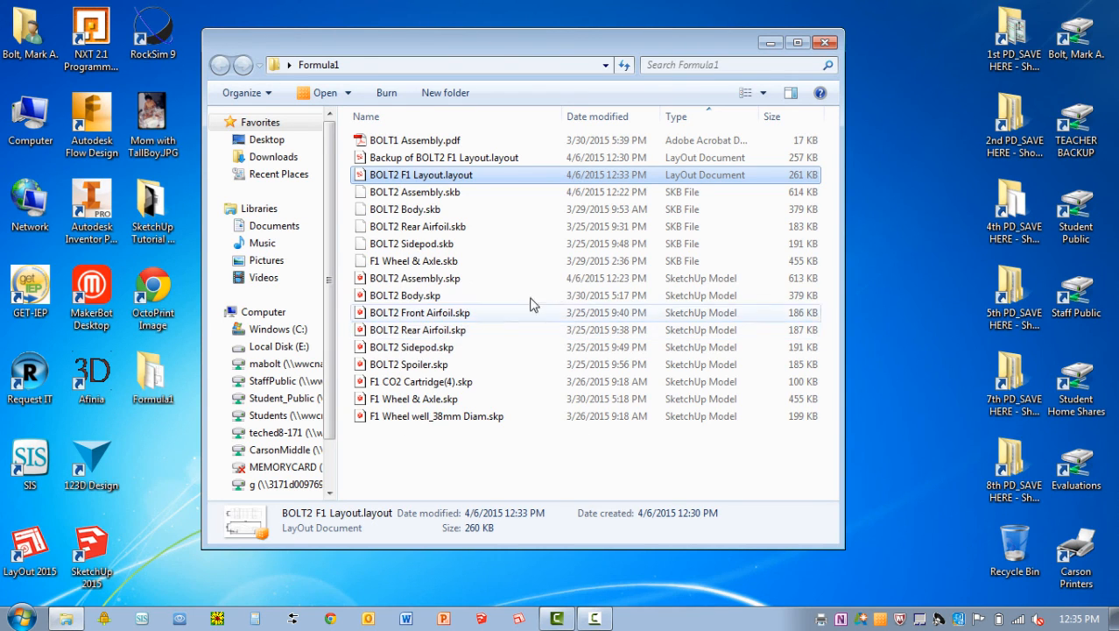
pyautogui.click(1014, 123)
pyautogui.rightClick(1014, 122)
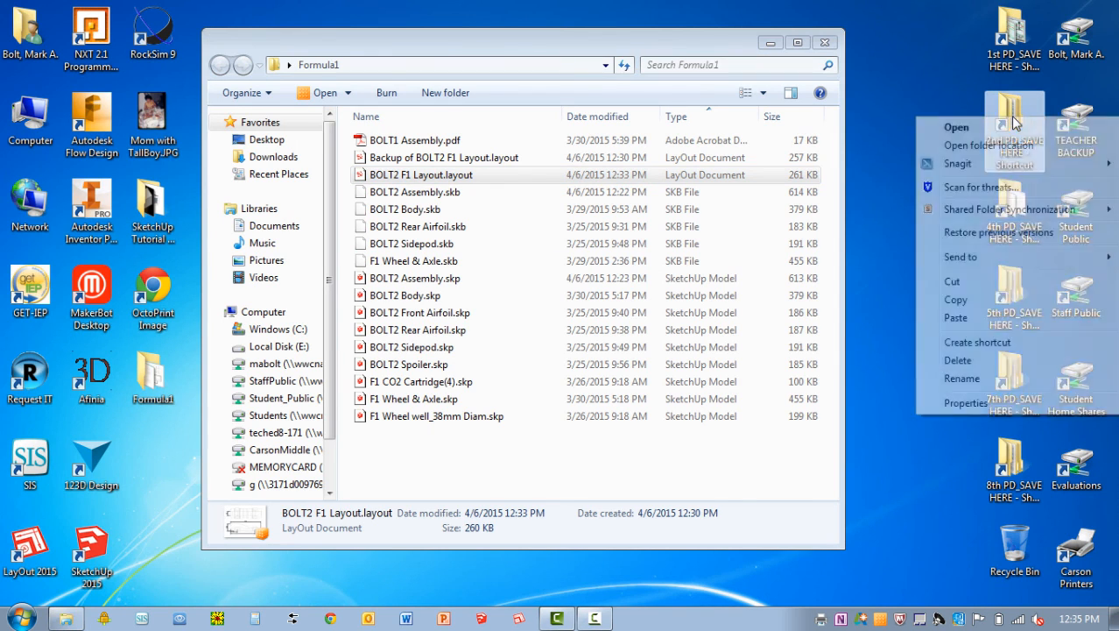
pyautogui.click(955, 318)
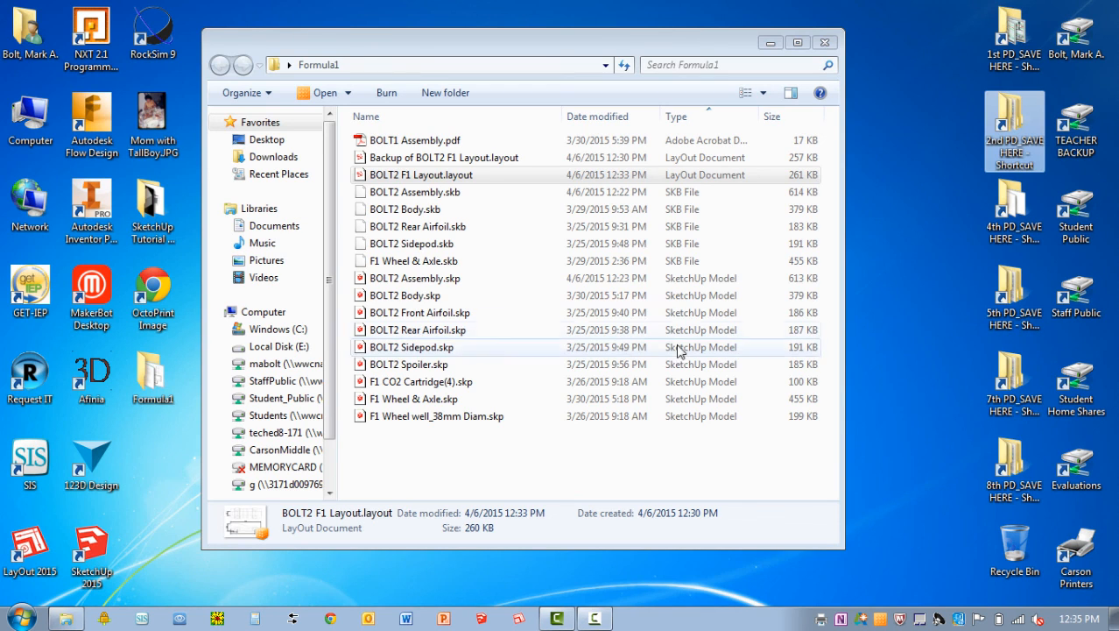
# - Paste a copy of BOLT2 Assembly.skp into the 2nd PD_SAVE HERE desktop shortcut and close the Formula1 folder
pyautogui.click(390, 281)
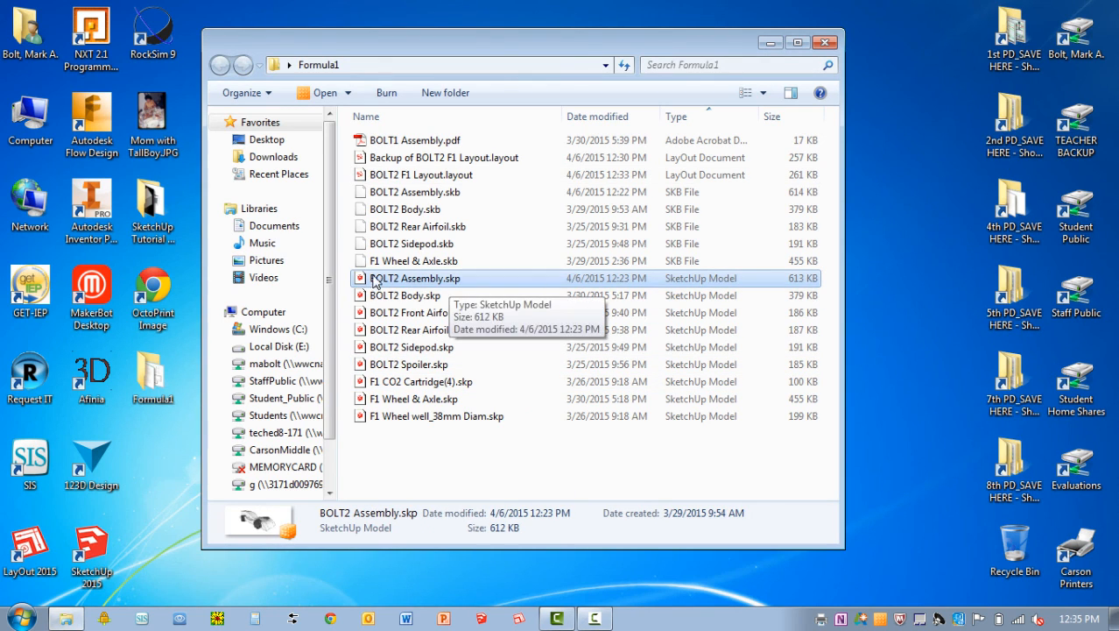
pyautogui.rightClick(414, 278)
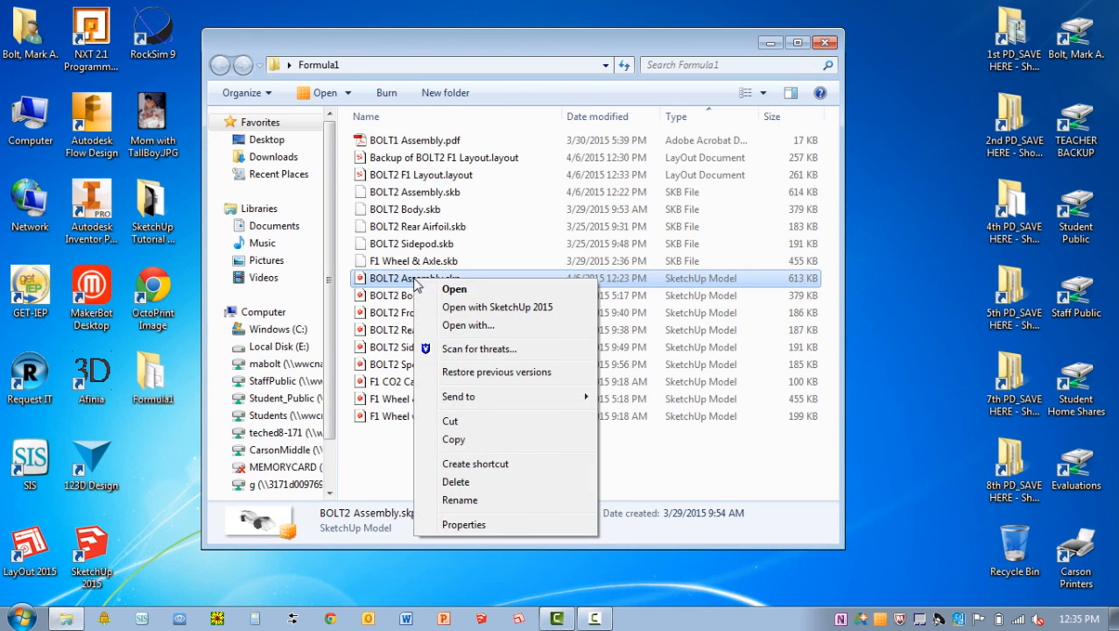
pyautogui.click(454, 439)
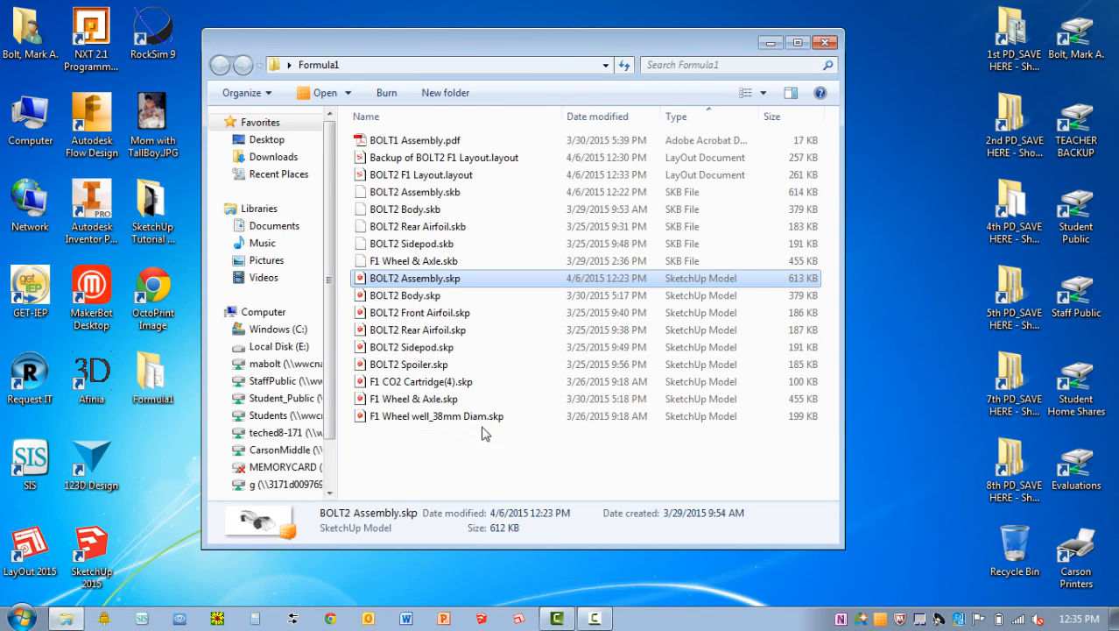
pyautogui.rightClick(1009, 125)
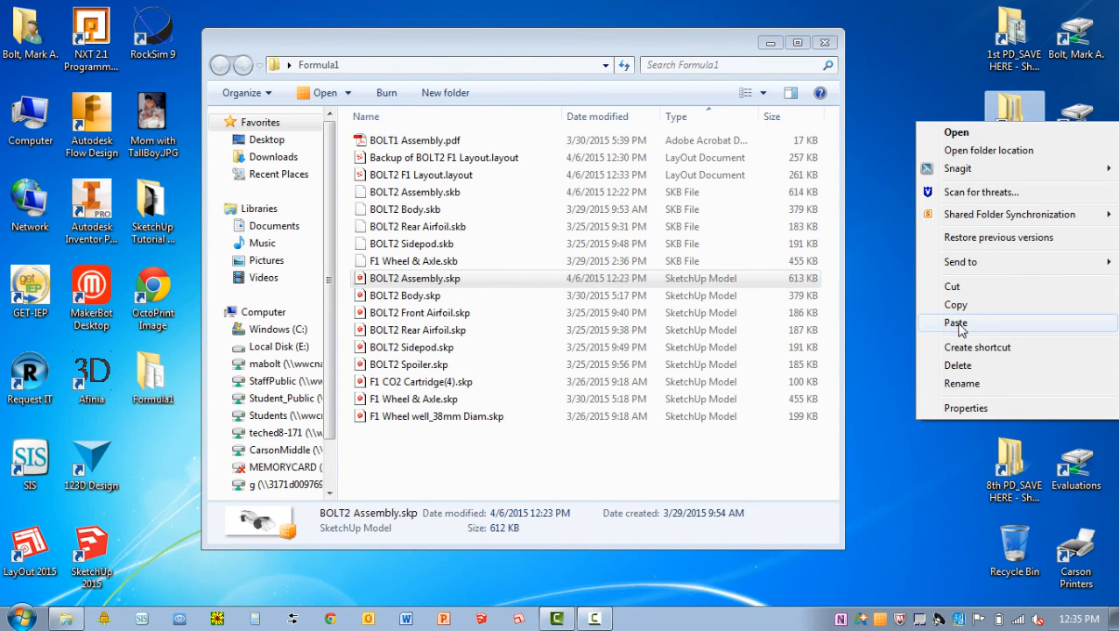
pyautogui.click(957, 323)
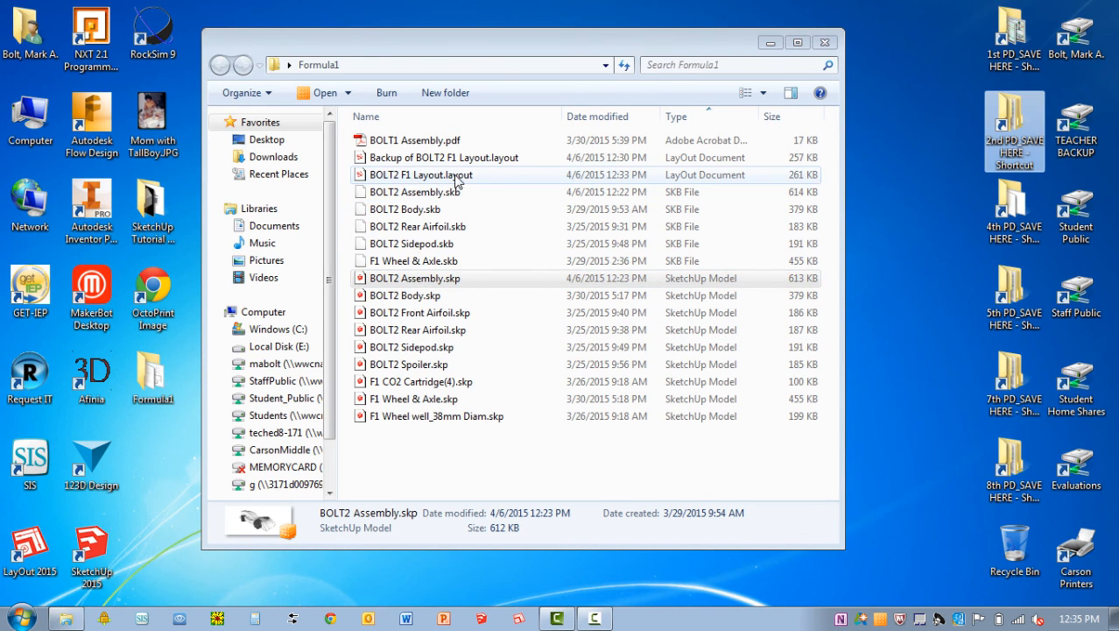
pyautogui.click(826, 44)
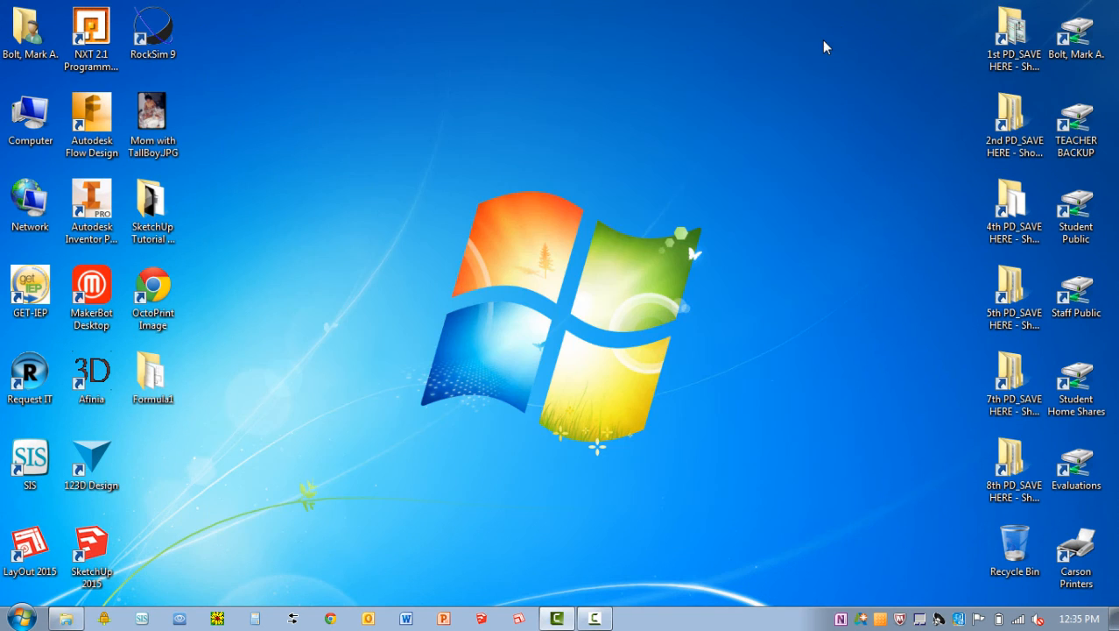